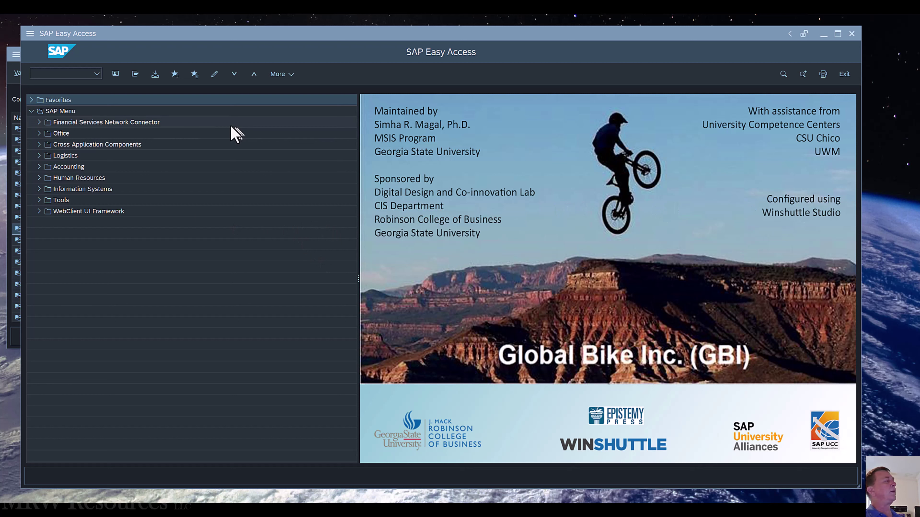
Step: Expand the menu tree to Logistics > Materials Management > Material Master > Material > Create (Special)
double_click(64, 156)
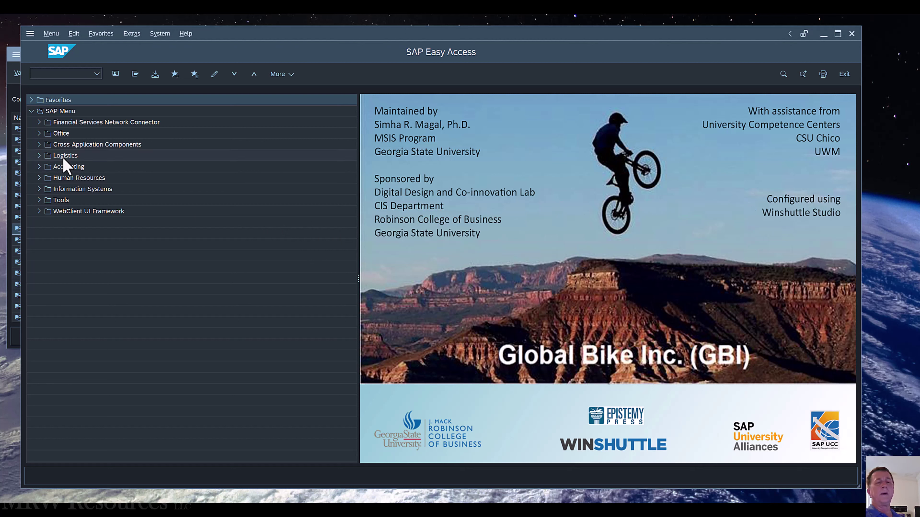
key("Down")
key("Down")
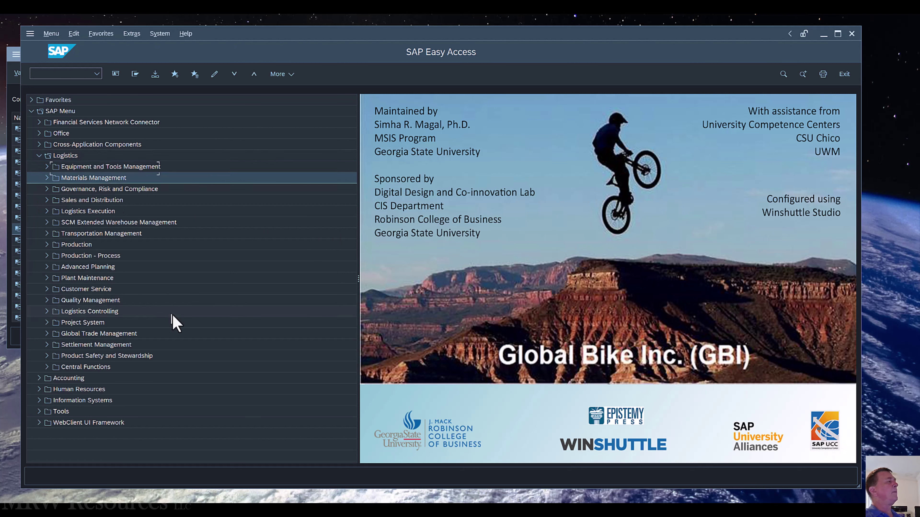
key("Right")
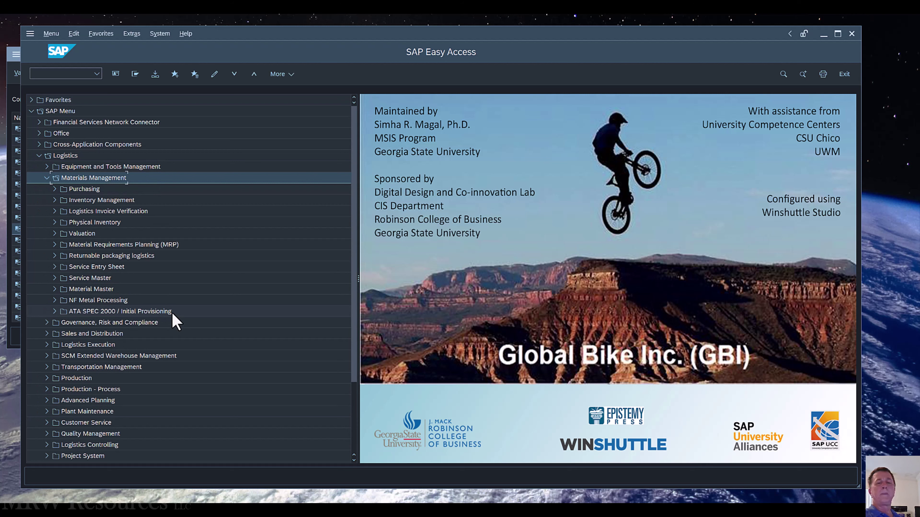
key("Down")
key("Down")
key("Down")
key("Down")
key("Down")
key("Down")
key("Down")
key("Down")
key("Down")
key("Down")
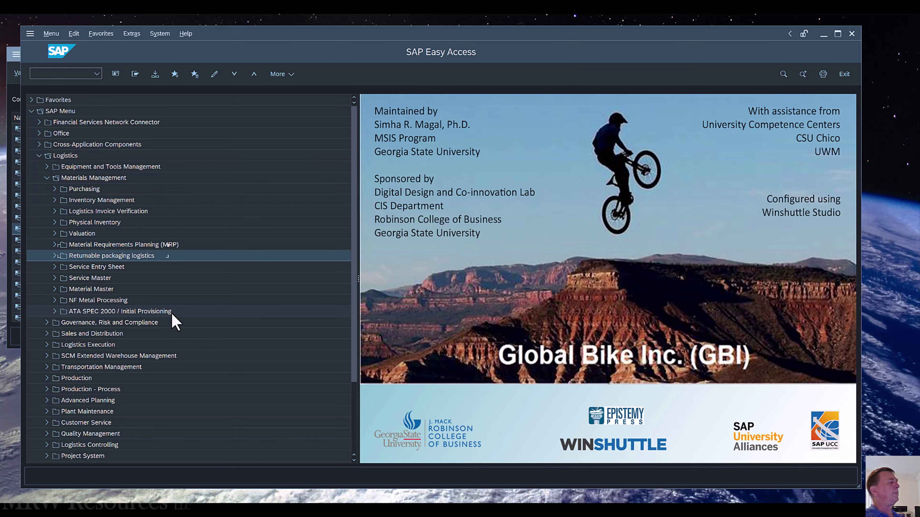
key("Right")
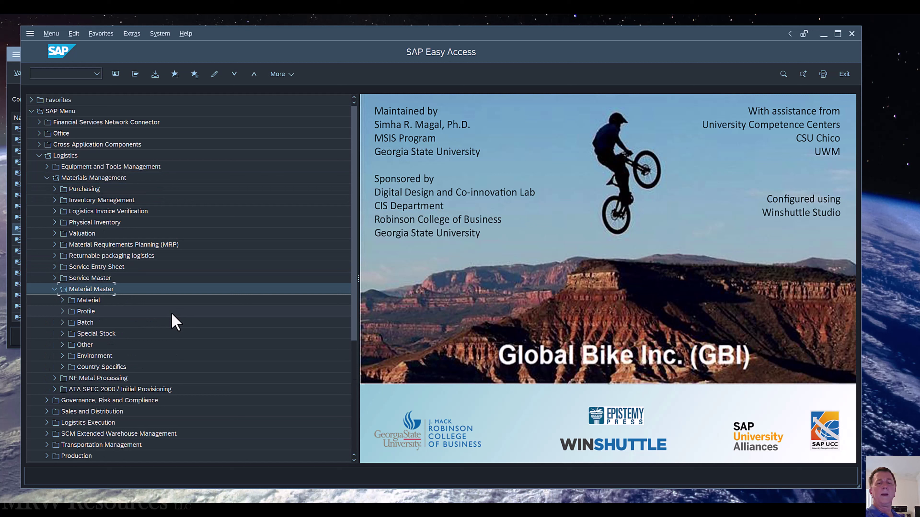
key("Down")
key("Right")
key("Down")
key("Down")
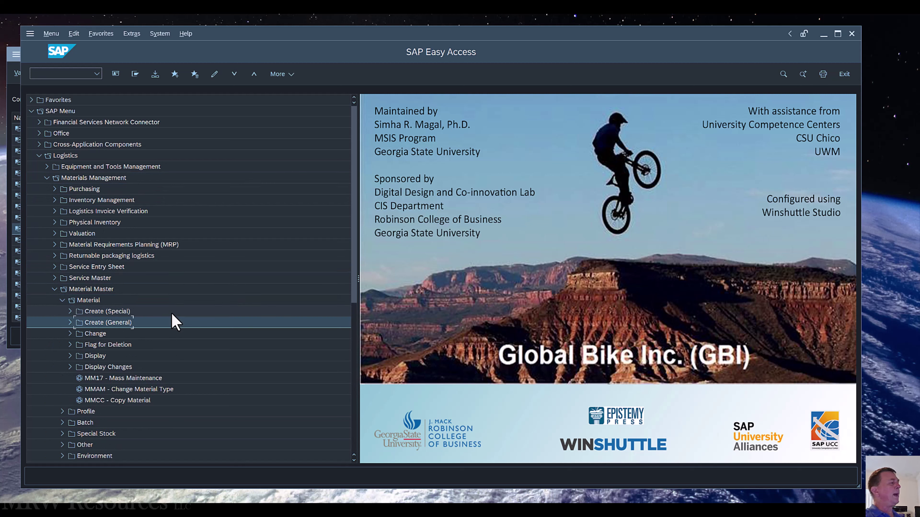
key("Up")
key("Right")
key("Down")
key("Down")
key("Down")
key("Down")
key("Down")
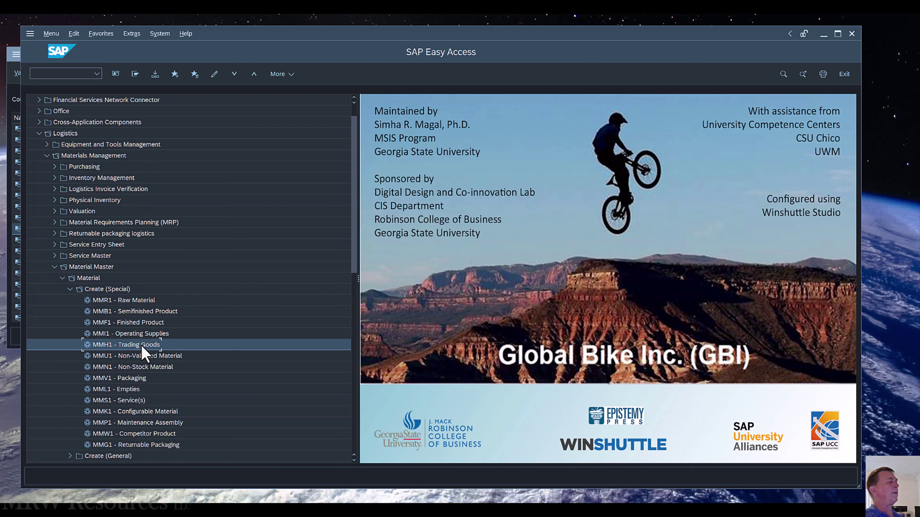
Step: Run transaction MMH1 to create a Trading Goods material
left_click(61, 74)
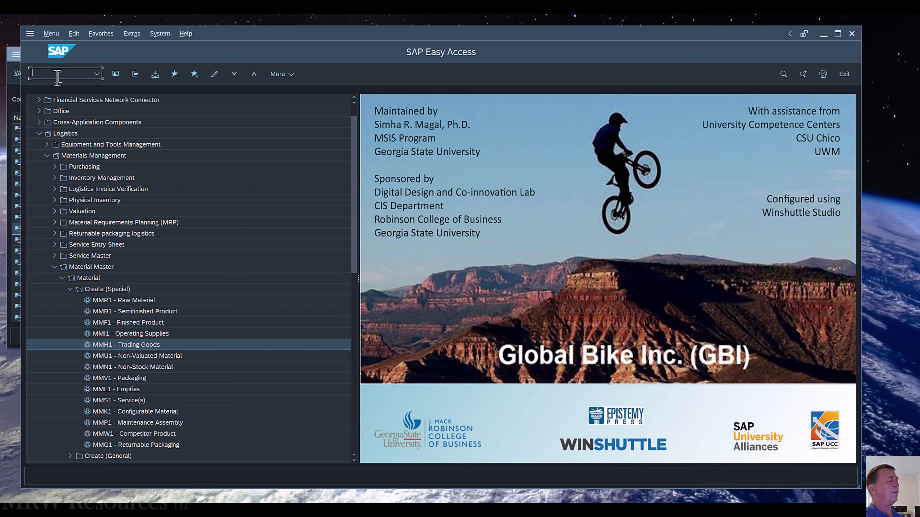
type("MMH")
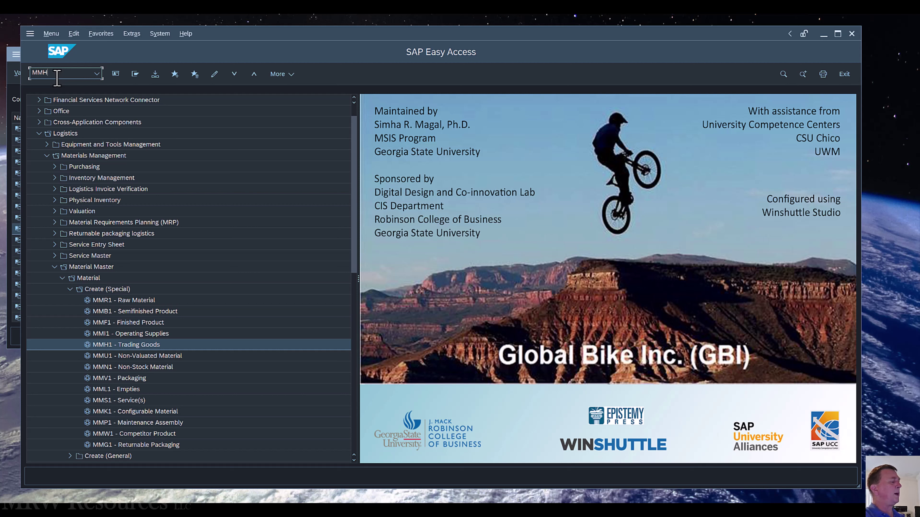
key("Return")
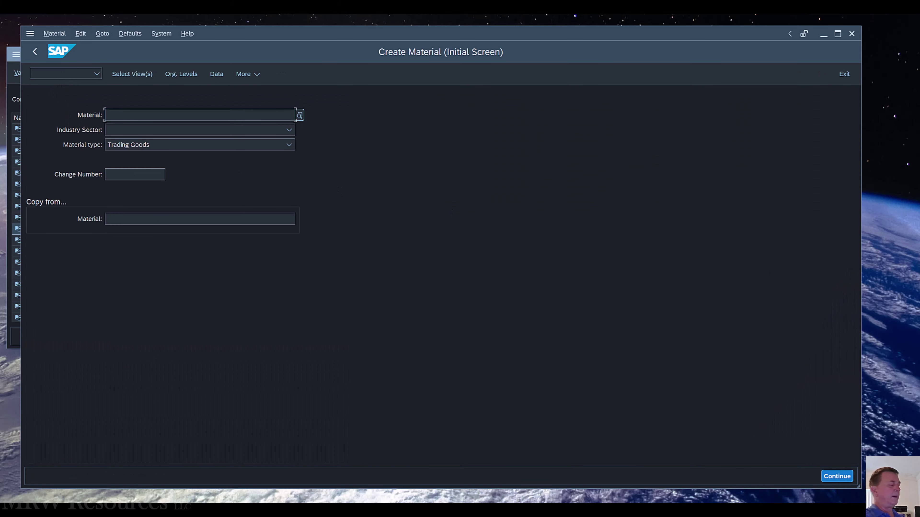
Step: Enter material number GLOVE27 and choose Retail as the industry sector
type("GLOVE")
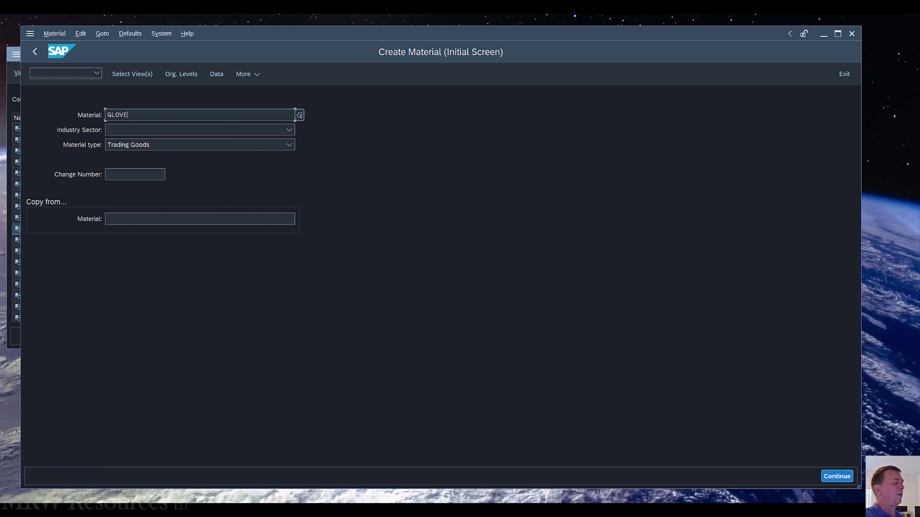
type("27")
key("Tab")
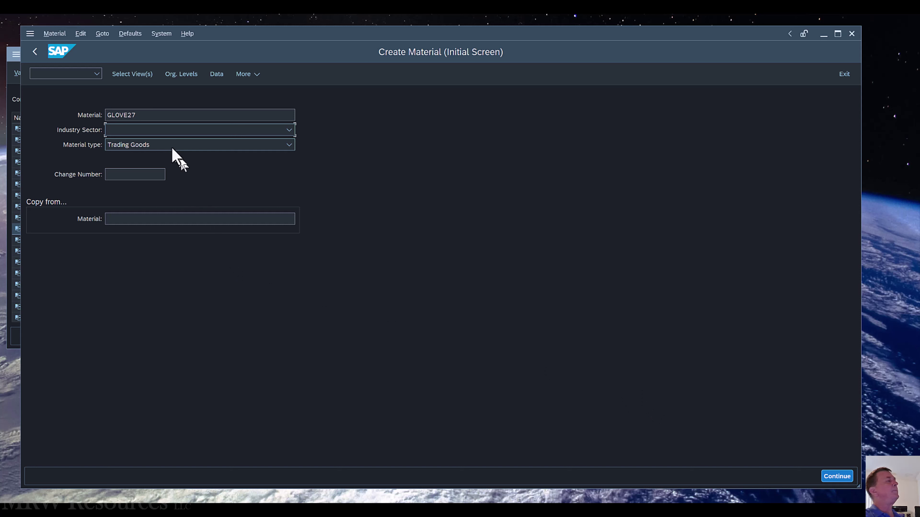
left_click(164, 132)
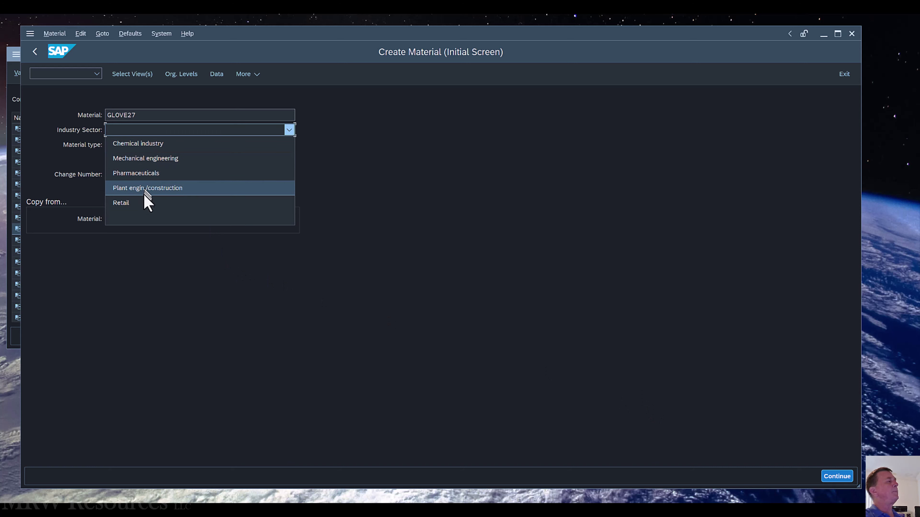
left_click(144, 204)
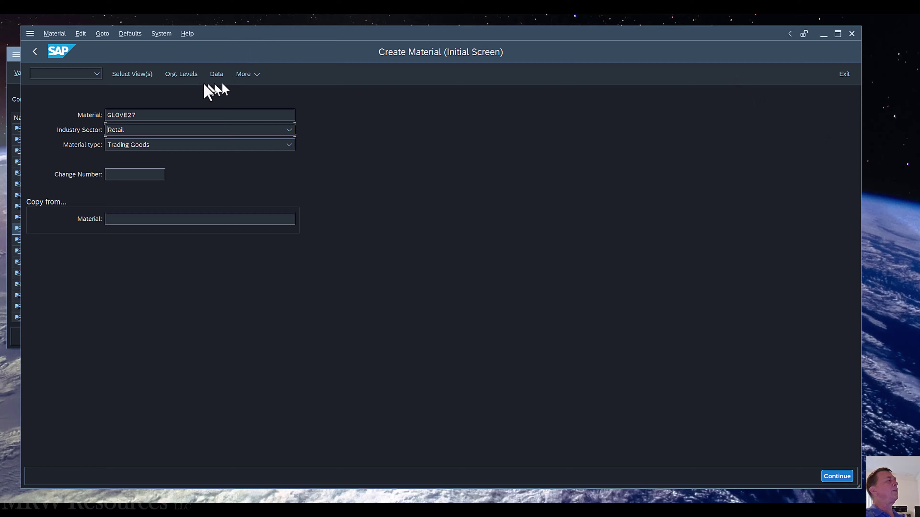
Step: Tick the Sales Org. Data 1, Sales Org. Data 2 and General/Plant Data views
left_click(149, 77)
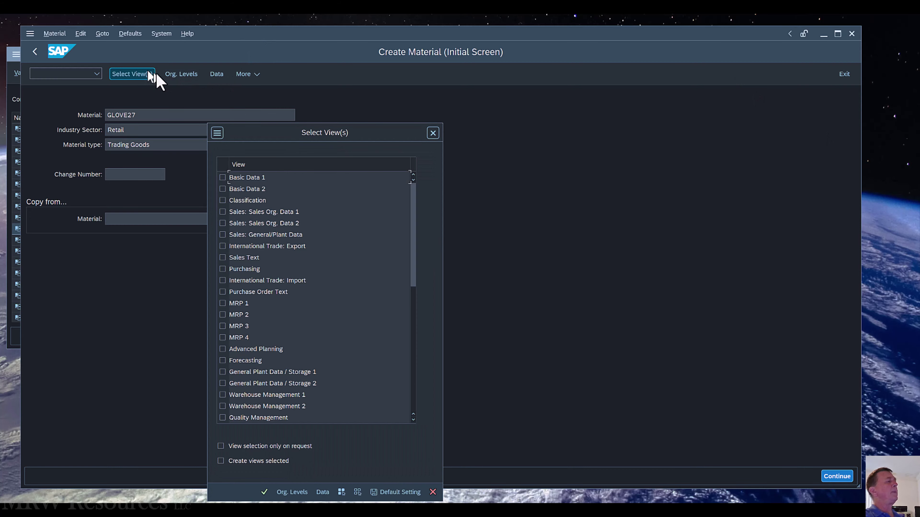
left_click_drag(299, 135, 461, 86)
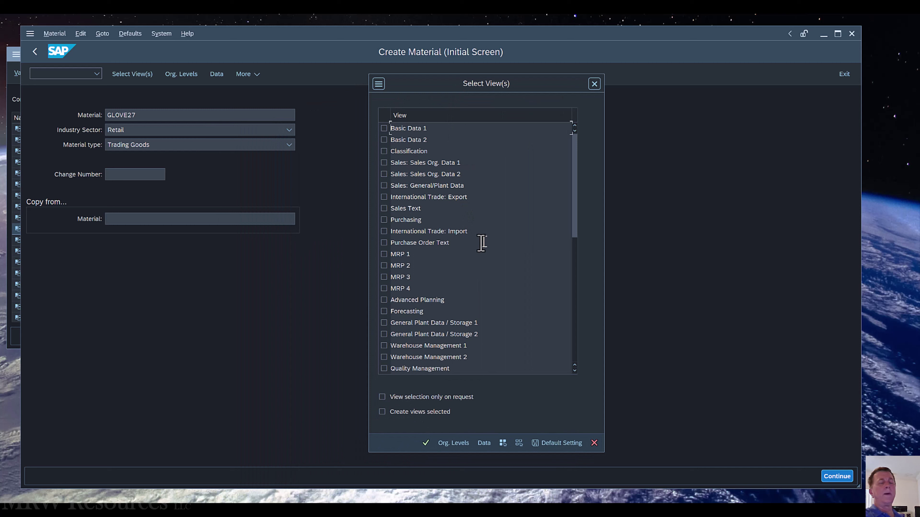
left_click(384, 162)
left_click(384, 175)
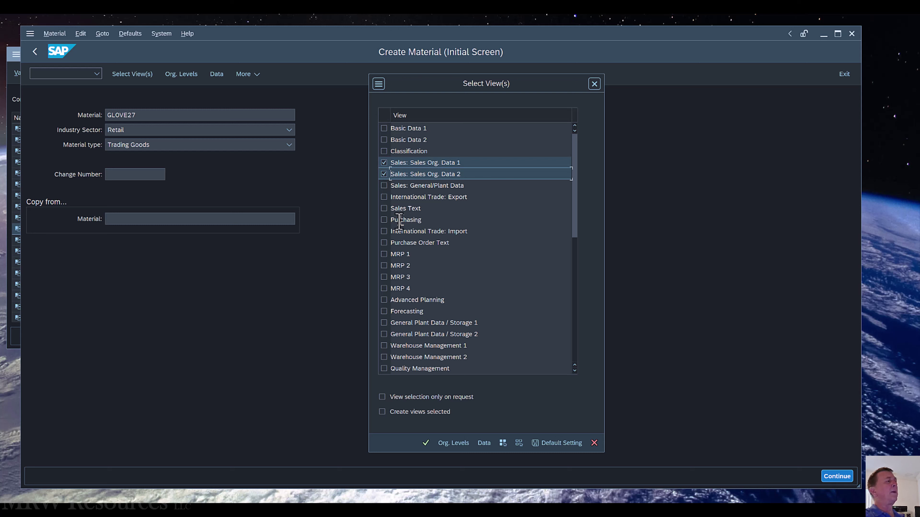
left_click(384, 185)
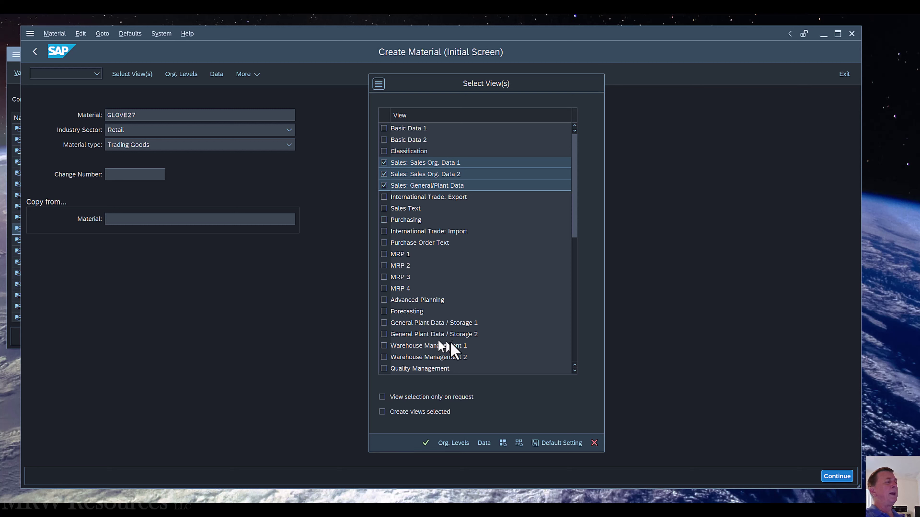
scroll(458, 346, "down", 1)
scroll(458, 347, "down", 2)
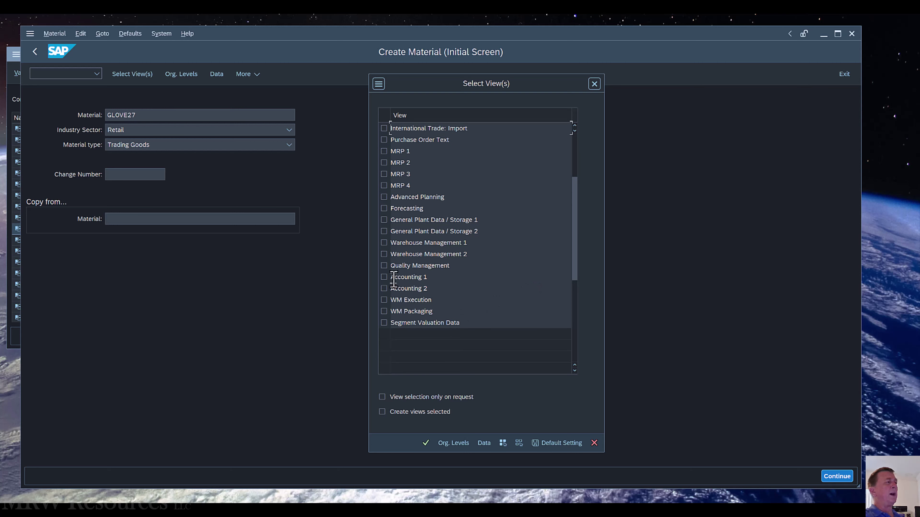
left_click_drag(573, 223, 573, 158)
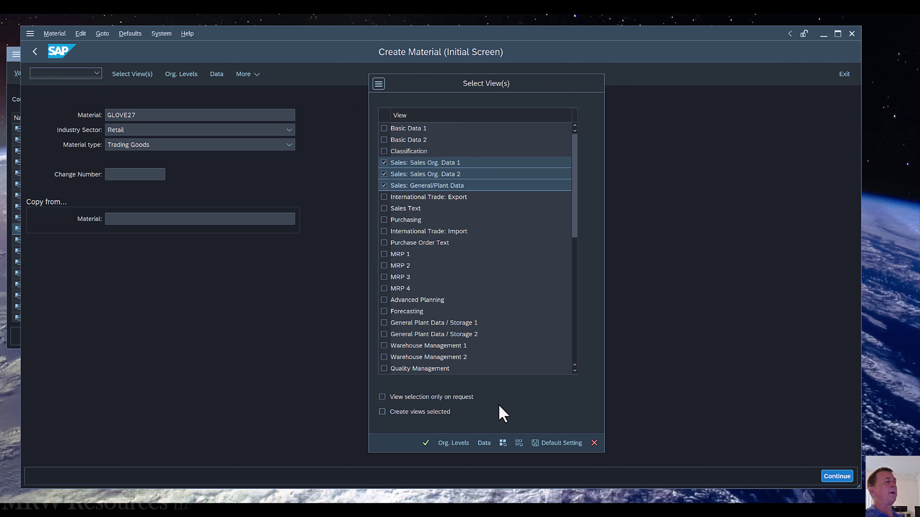
Step: Enter plant MI27 and pick the UE27 wholesale (WH) sales org and channel from the list
key("Return")
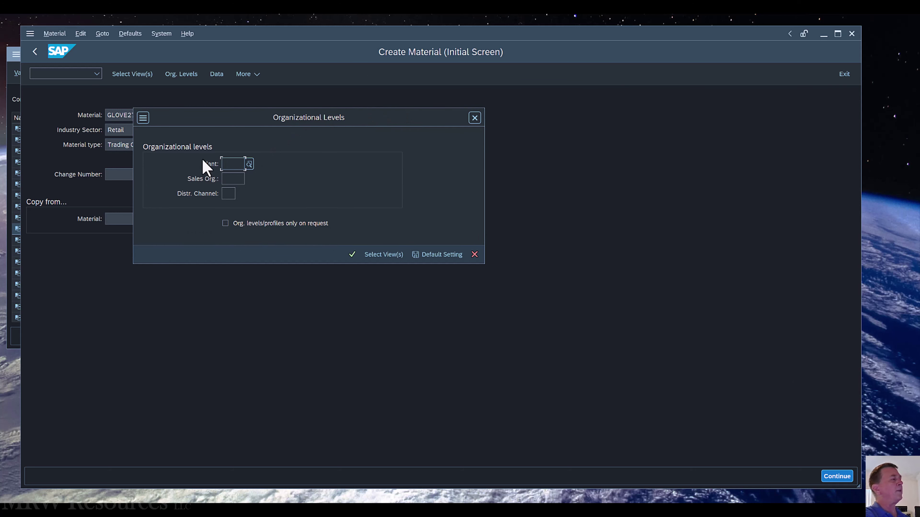
type("M")
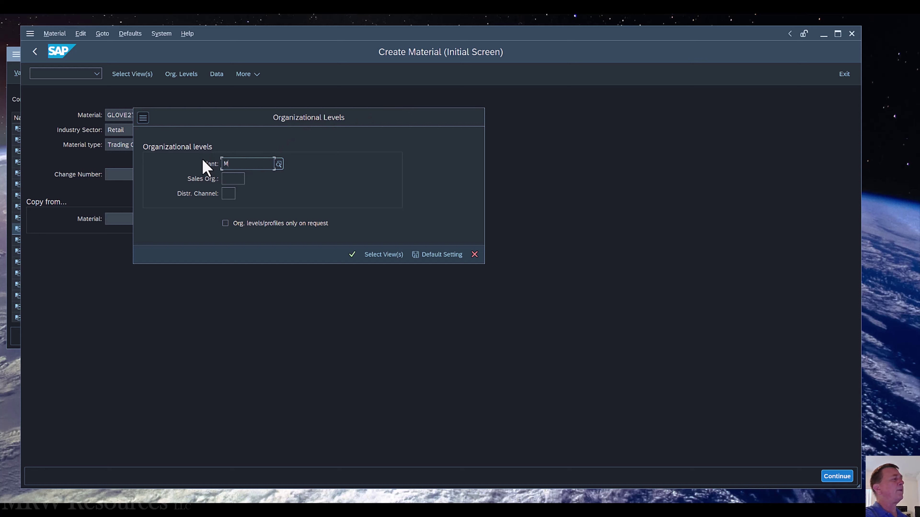
type("I27")
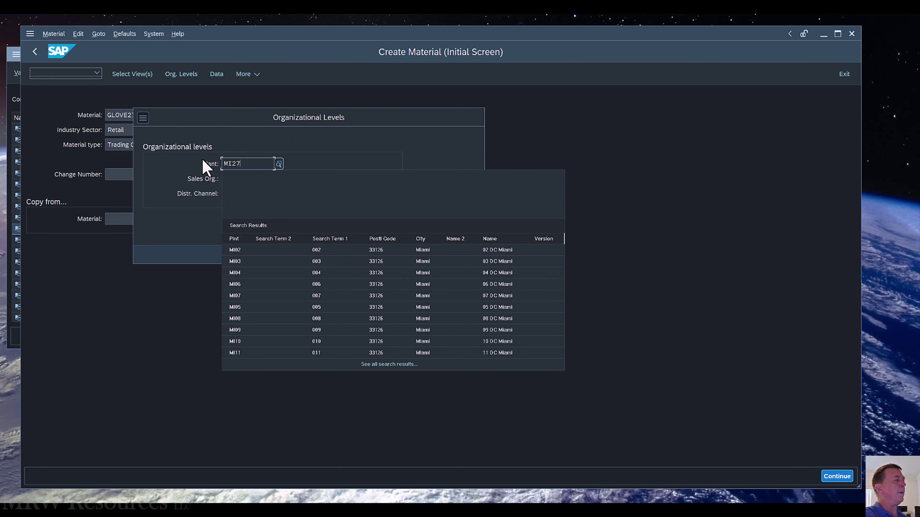
key("Tab")
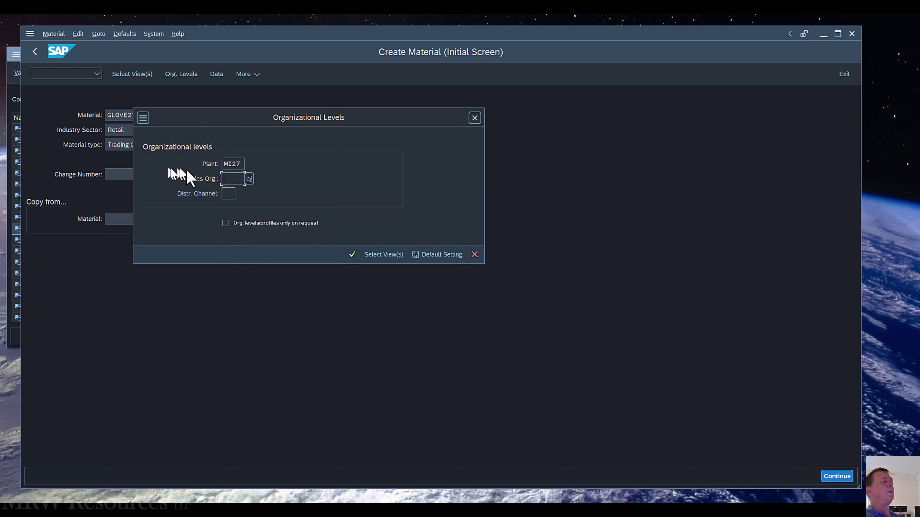
left_click(250, 179)
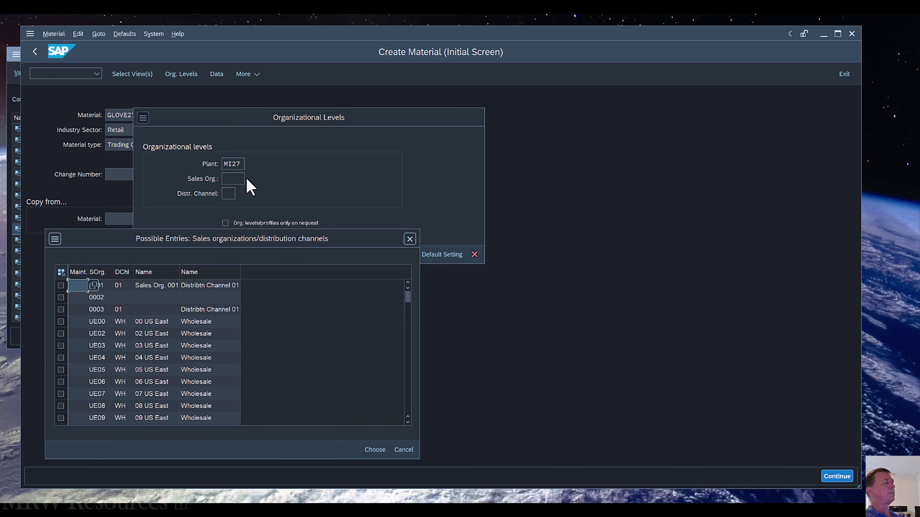
left_click_drag(293, 240, 578, 137)
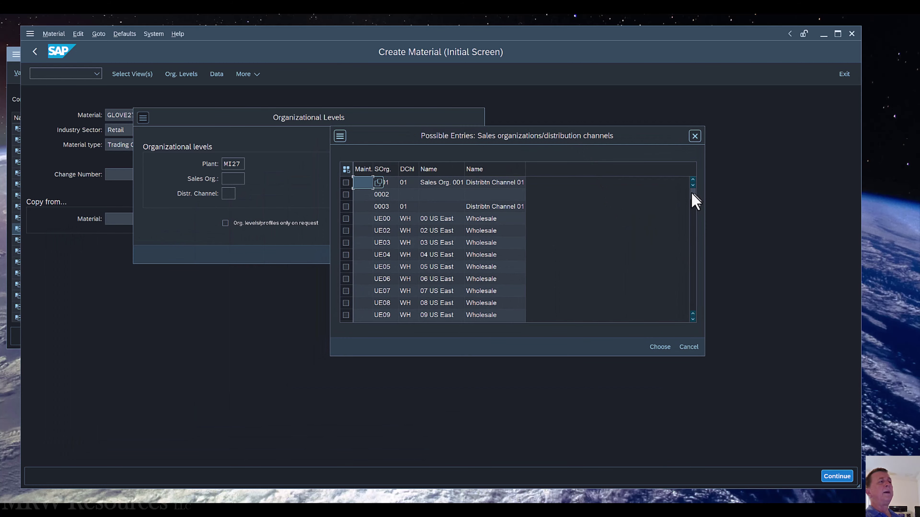
left_click_drag(691, 194, 691, 205)
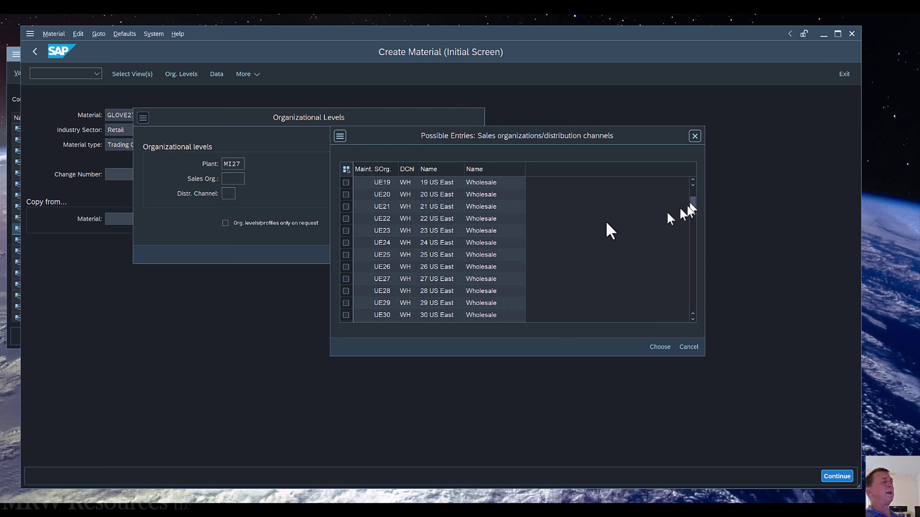
scroll(445, 268, "up", 3)
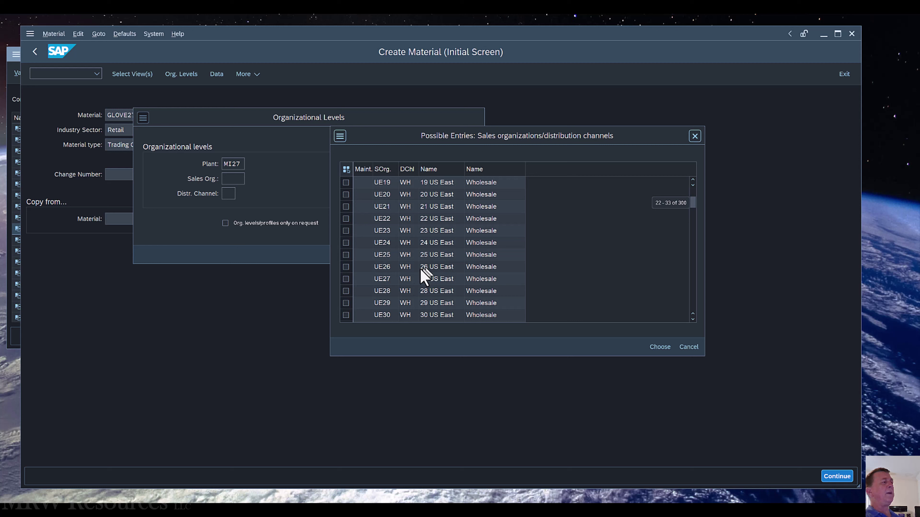
scroll(391, 288, "down", 2)
double_click(387, 280)
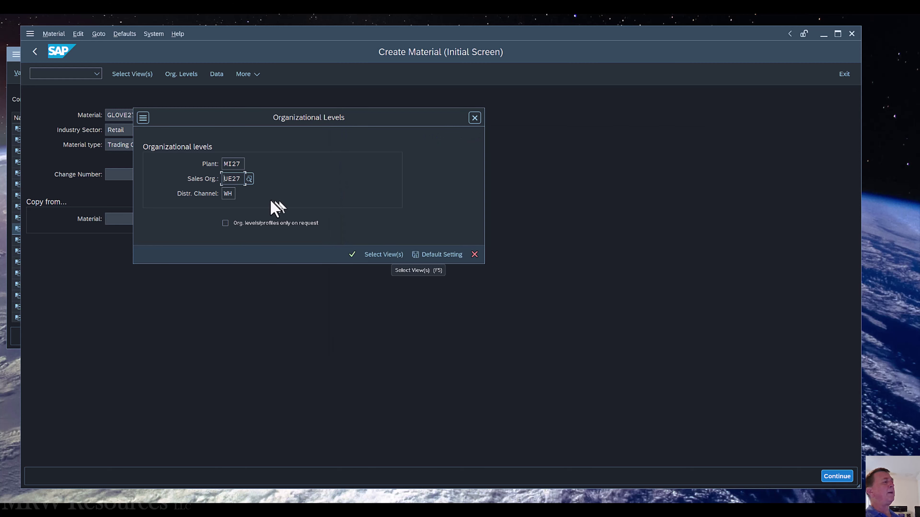
Step: Correct the sales organization back to UE27, keeping distribution channel WH
left_click(231, 194)
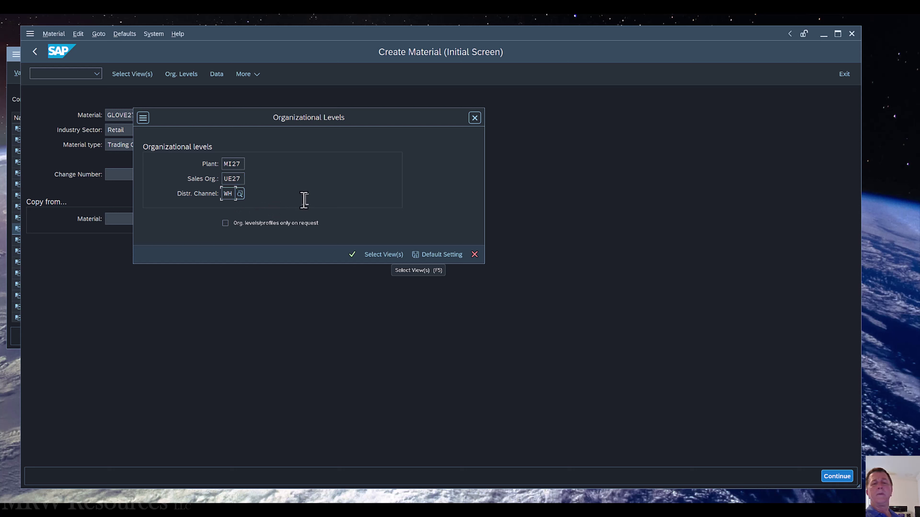
left_click(239, 194)
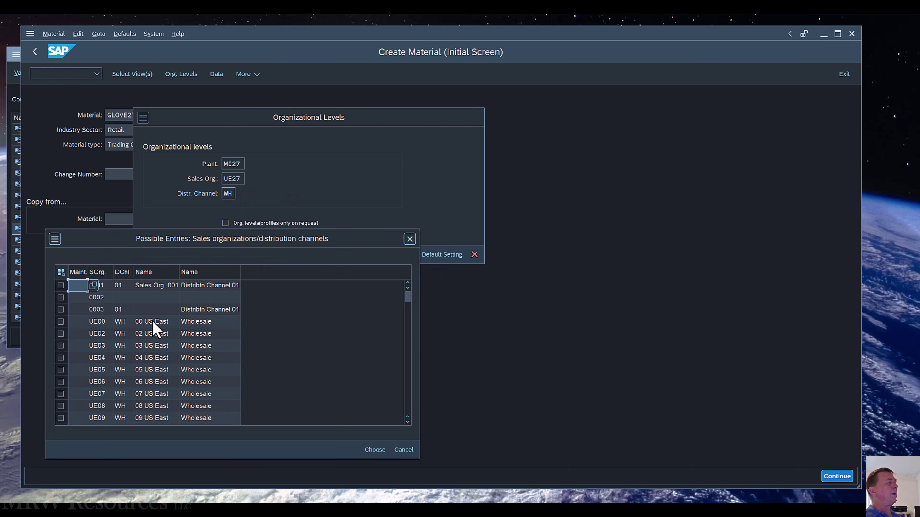
double_click(129, 322)
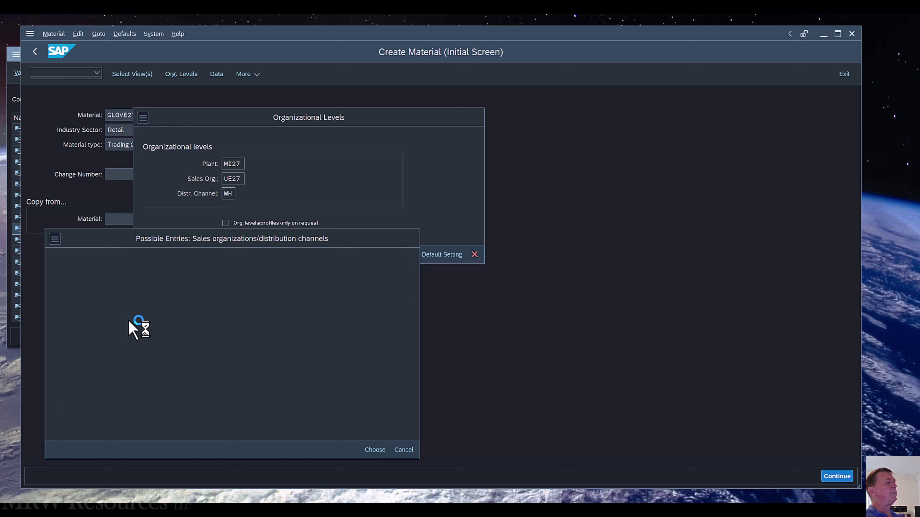
left_click(239, 179)
key("BackSpace")
key("BackSpace")
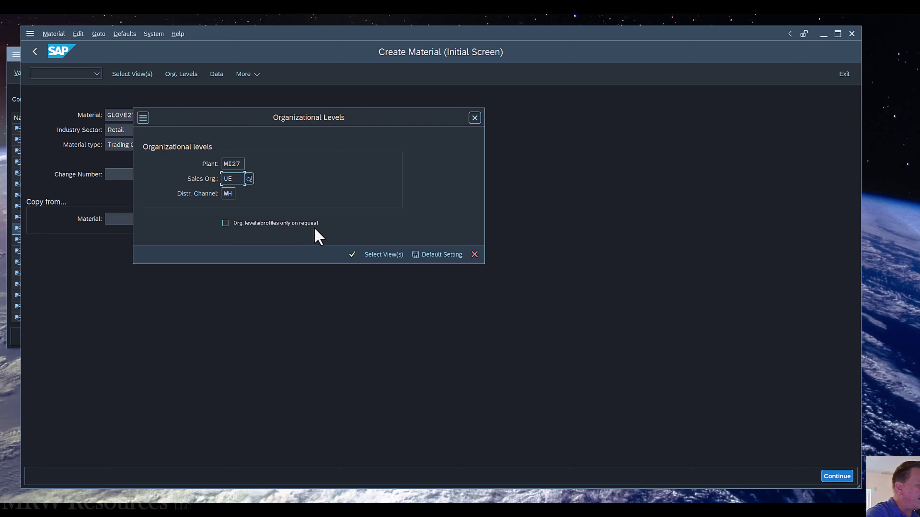
type("2")
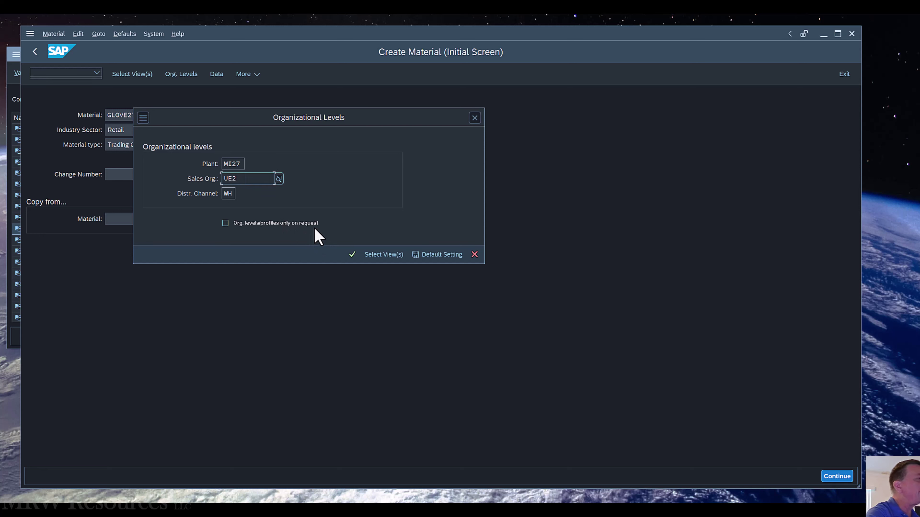
type("7")
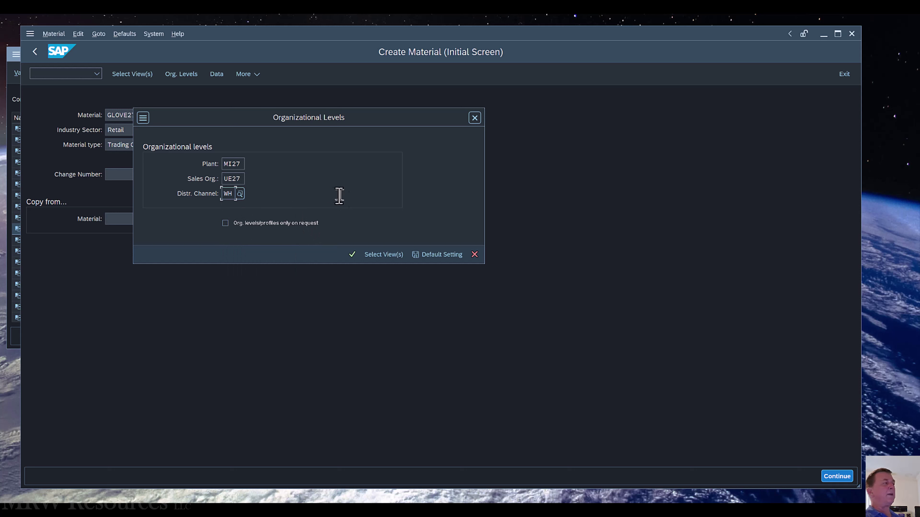
Step: Open the sales org. 1 data and set the division to AS Accessories
left_click(351, 255)
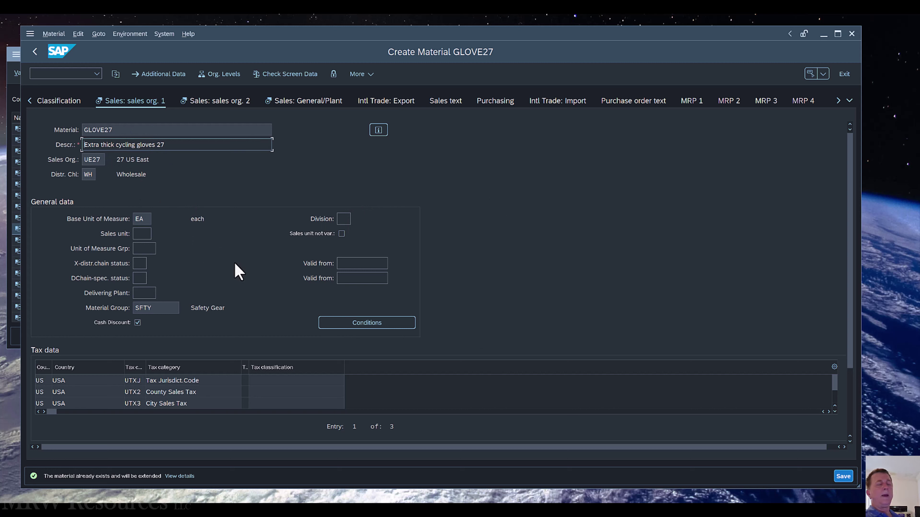
left_click(343, 219)
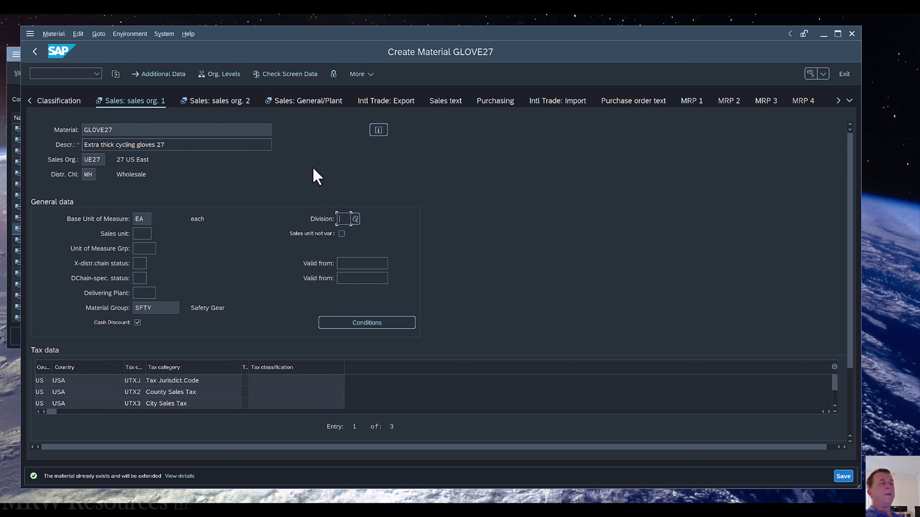
left_click(356, 218)
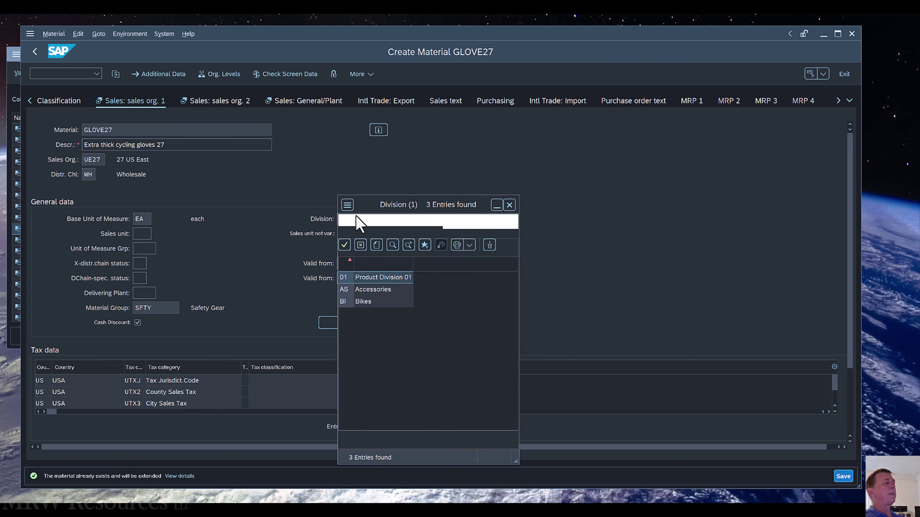
left_click(375, 292)
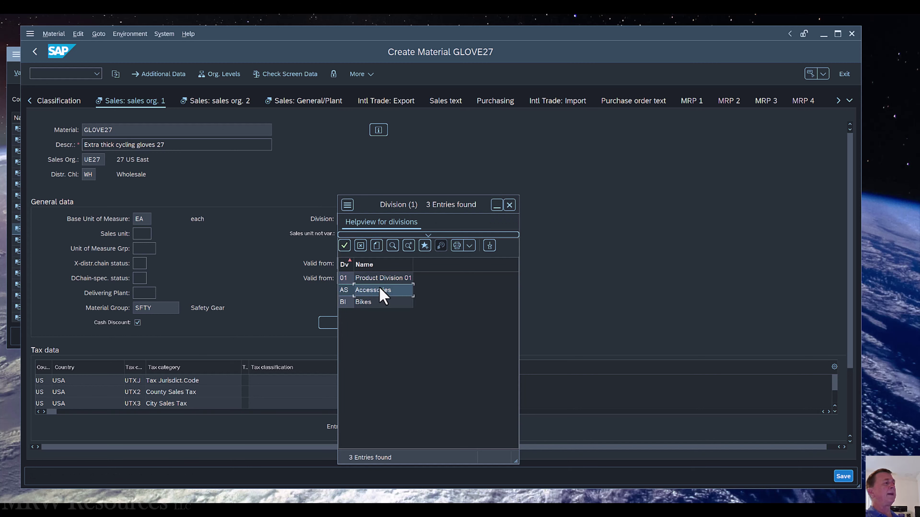
double_click(380, 290)
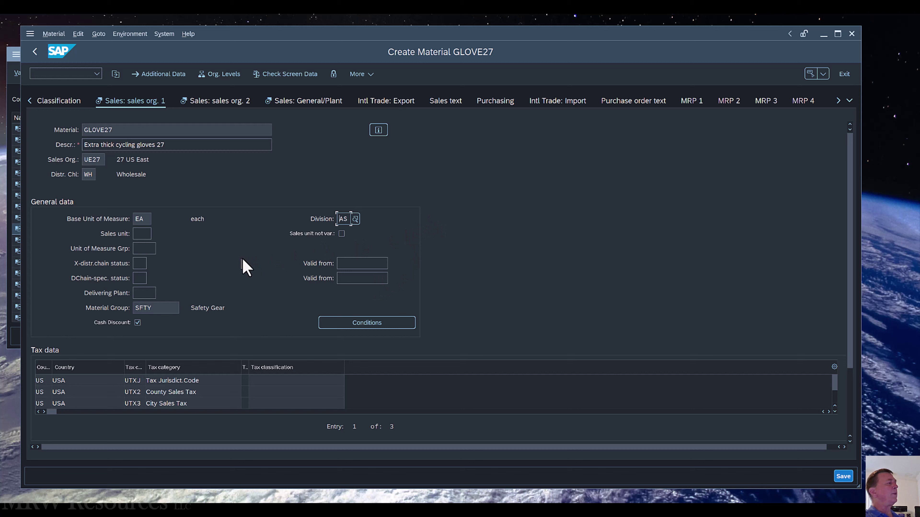
Step: Set the delivering plant to MI27, the Miami distribution center
scroll(242, 258, "down", 3)
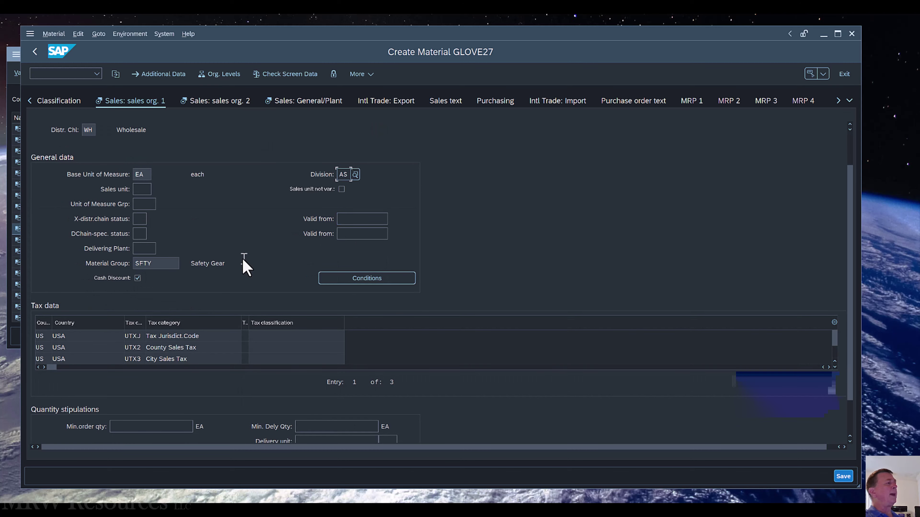
left_click(139, 249)
left_click(160, 250)
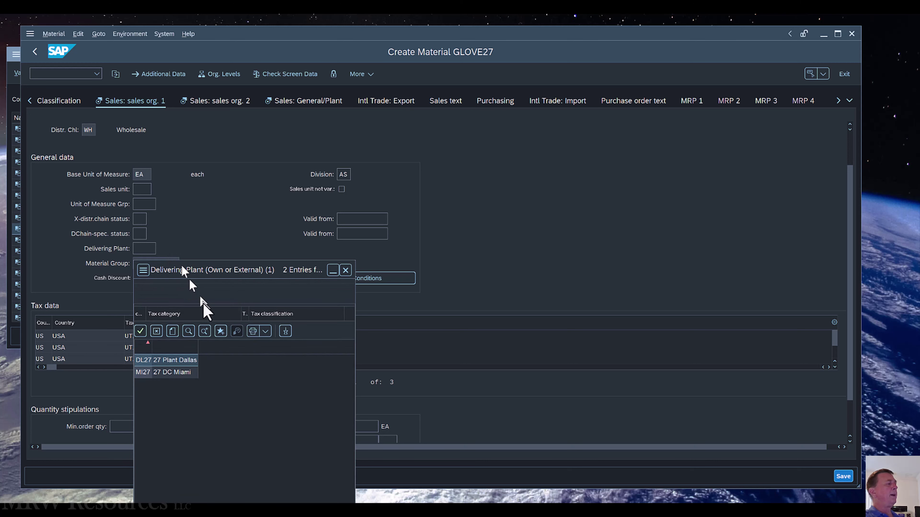
left_click(175, 373)
double_click(174, 373)
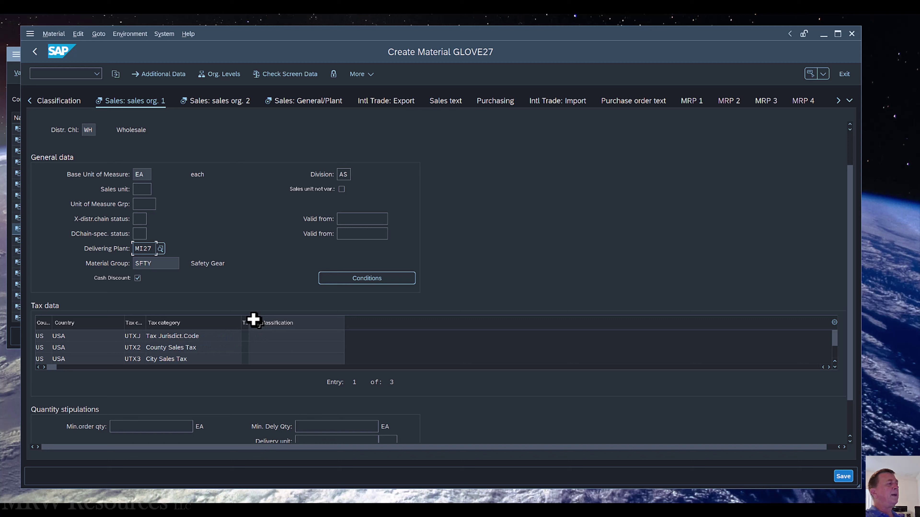
Step: Enter tax classification 0 for the UTXJ, UTX2 and UTX3 tax categories
left_click_drag(250, 323, 299, 329)
left_click(272, 336)
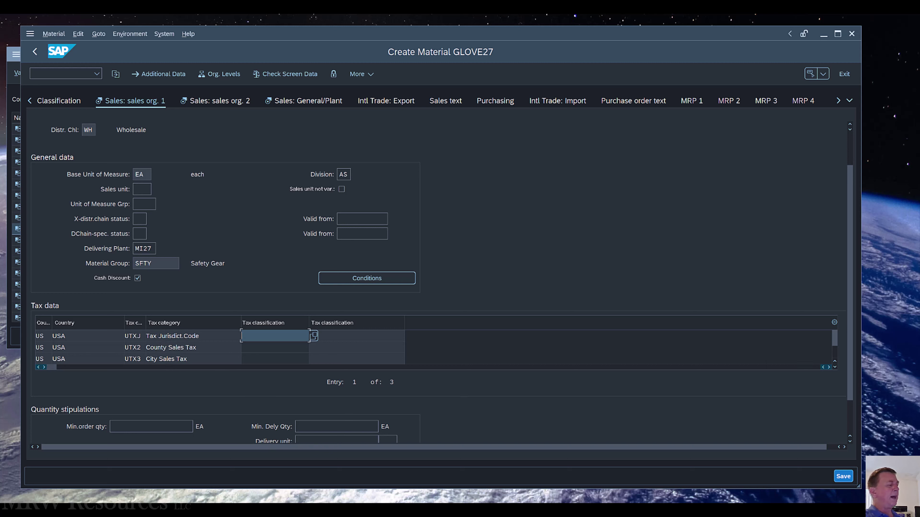
type("0")
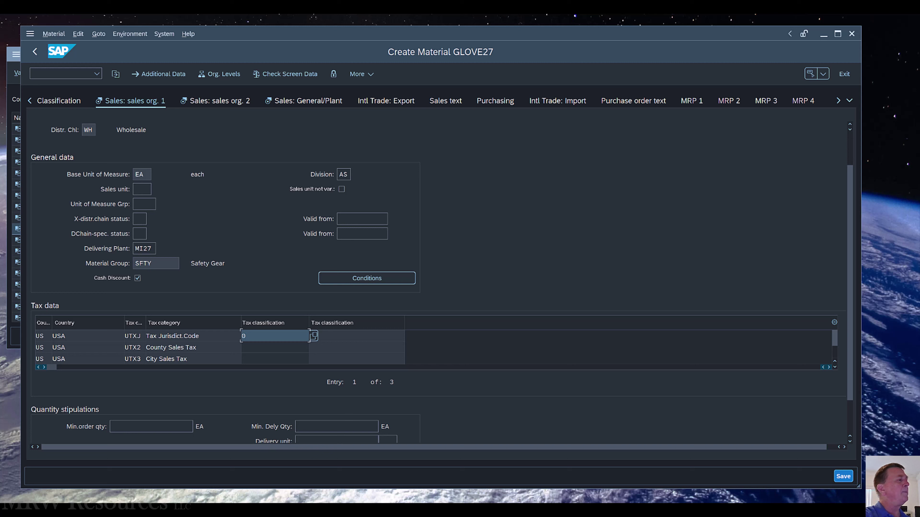
key("Down")
key("Down")
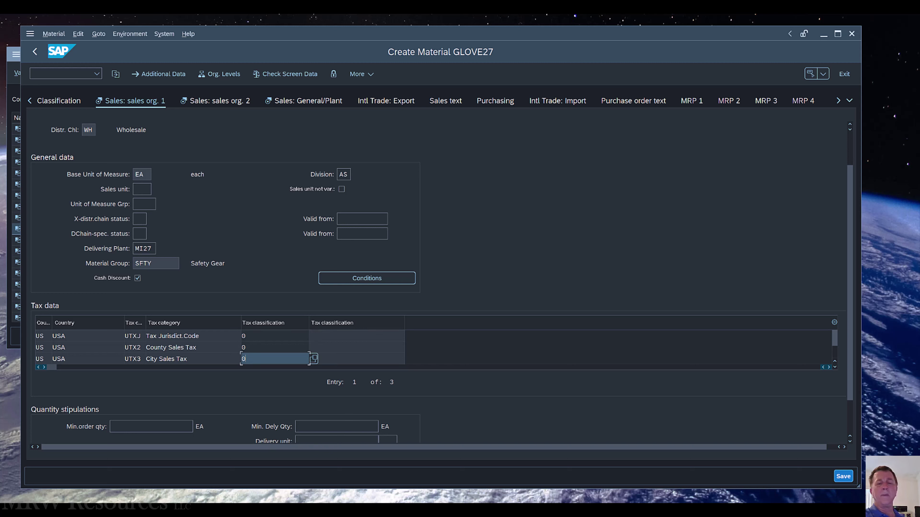
key("Up")
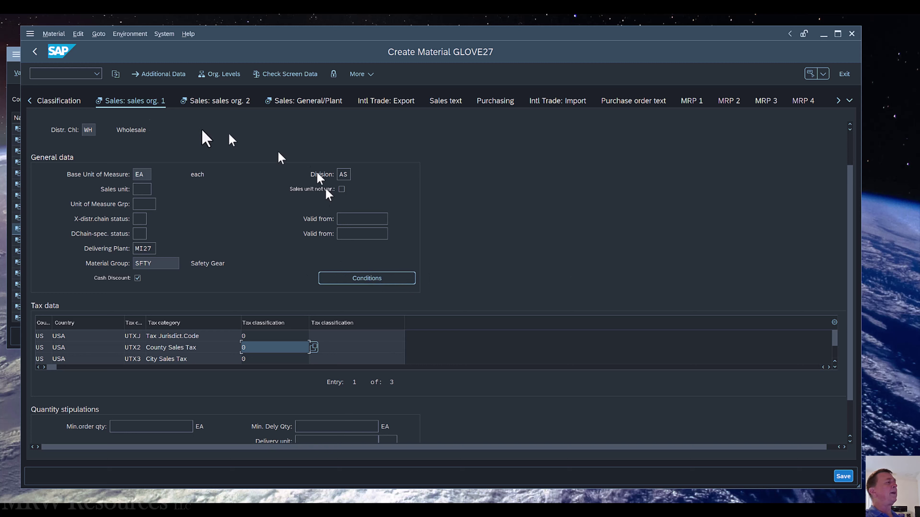
Step: Enter a PR00 price of 95 USD per EA and go back to the sales data
left_click(339, 282)
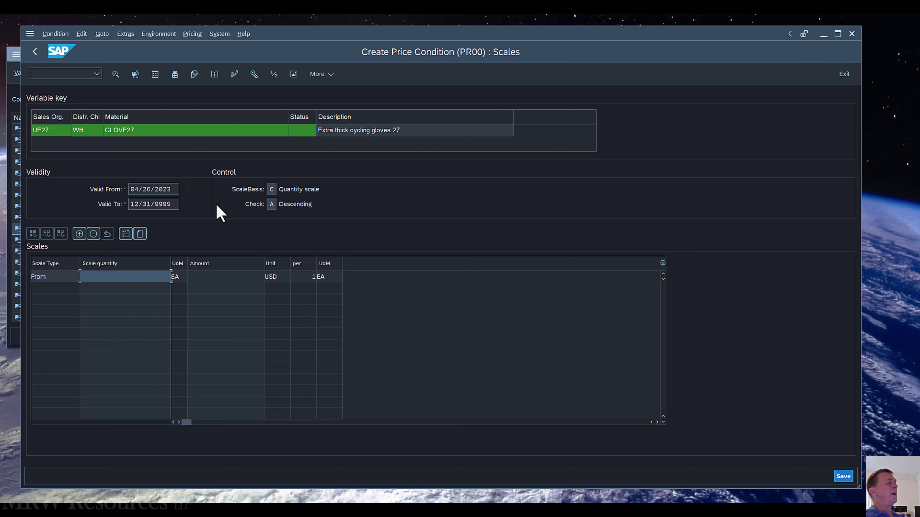
left_click(246, 277)
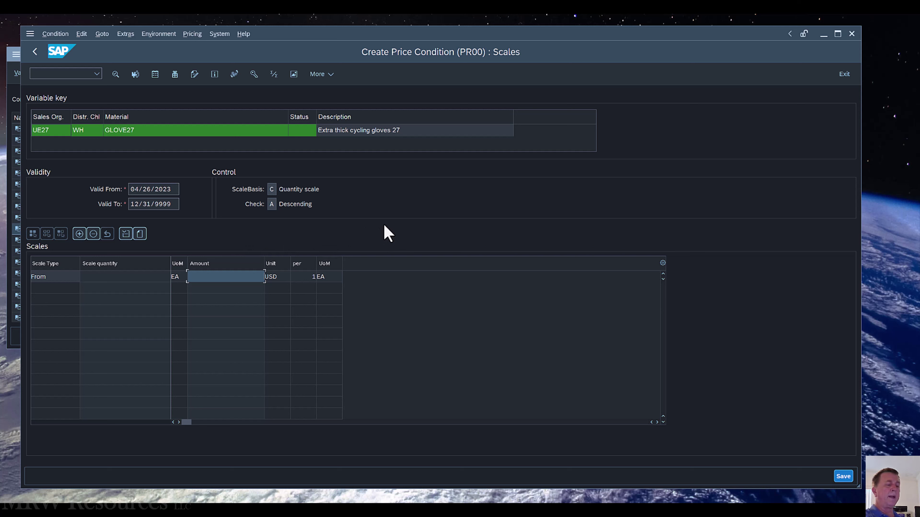
type("95")
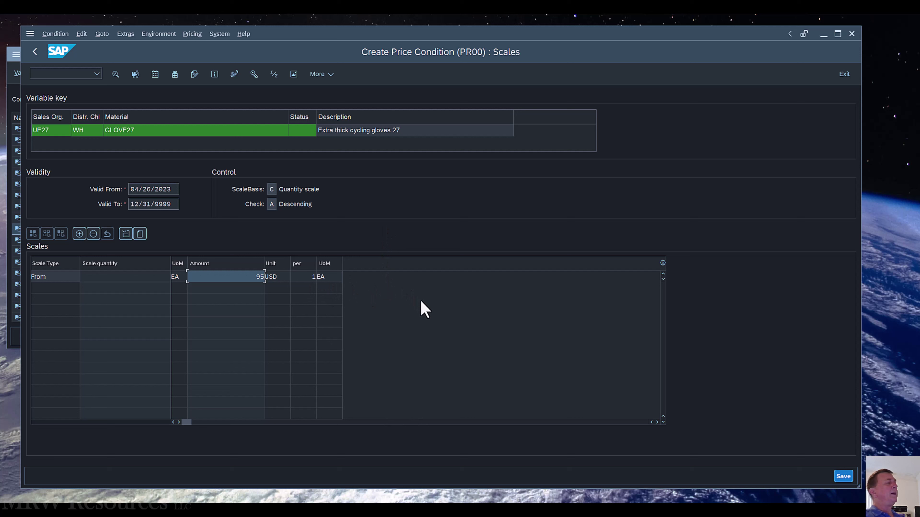
key("Down")
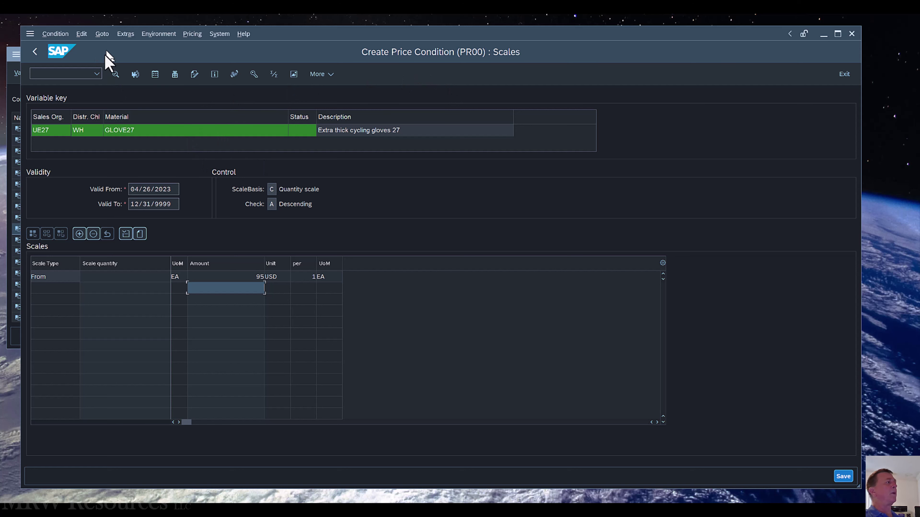
left_click(35, 53)
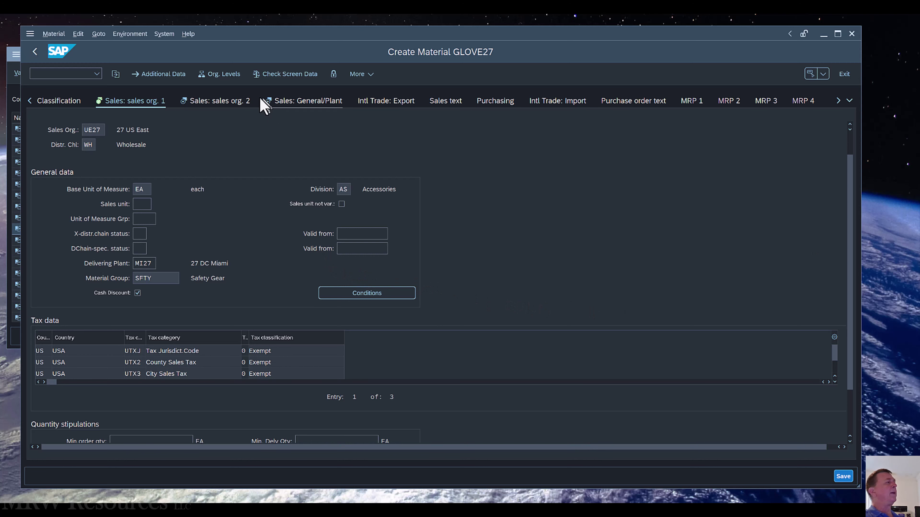
Step: On the sales org. 2 view, set material statistics group 1 ('A' Material)
left_click(216, 104)
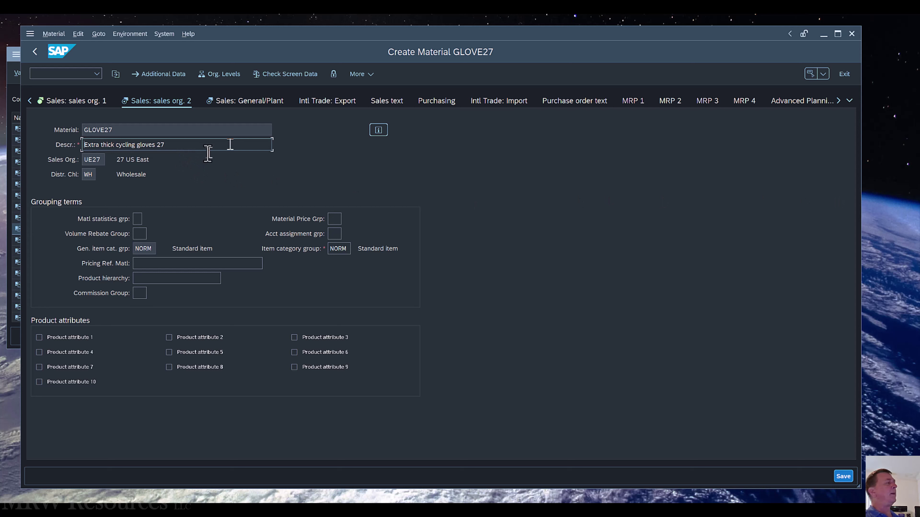
left_click(137, 219)
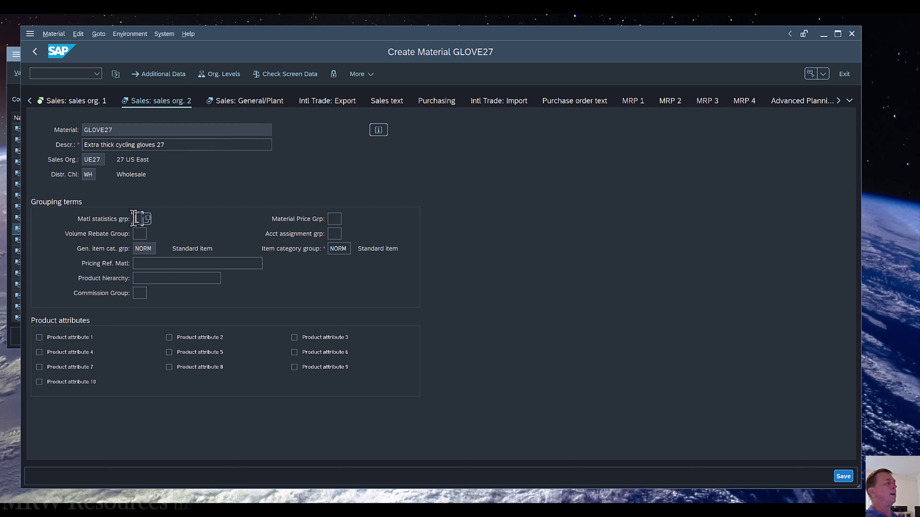
left_click(147, 218)
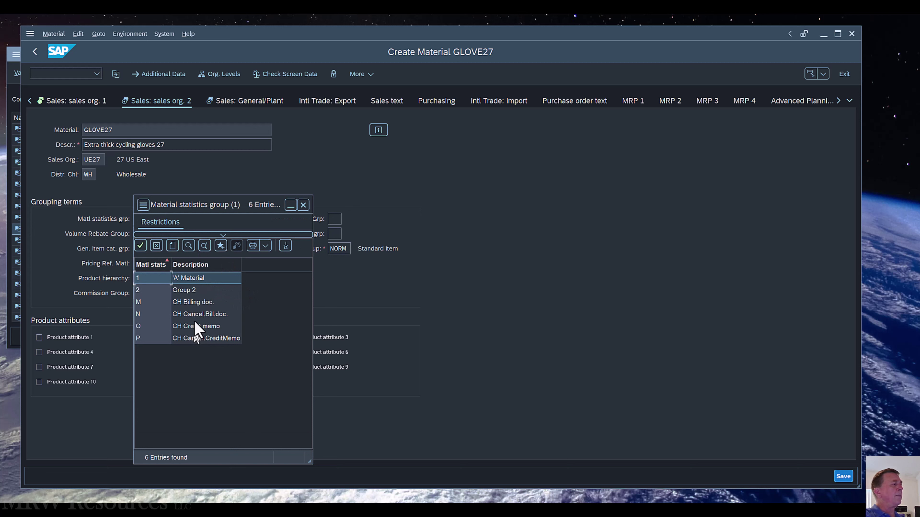
left_click(190, 277)
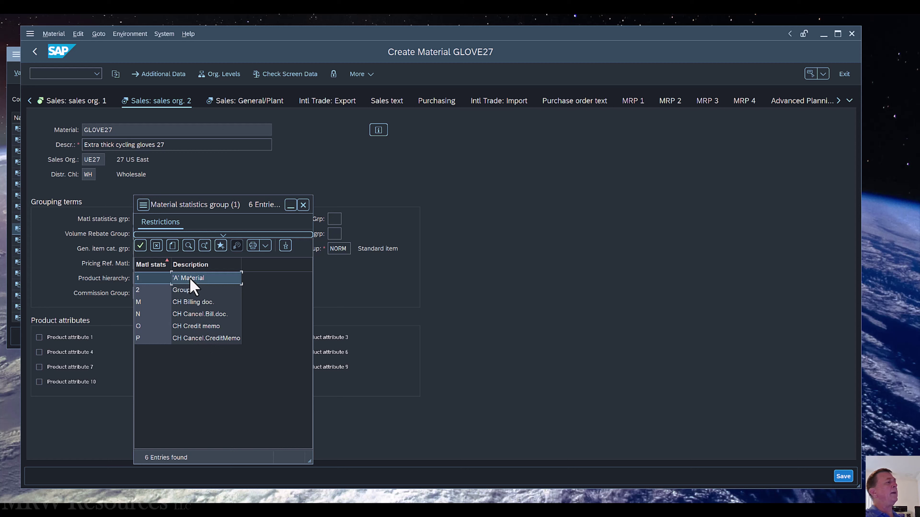
double_click(190, 278)
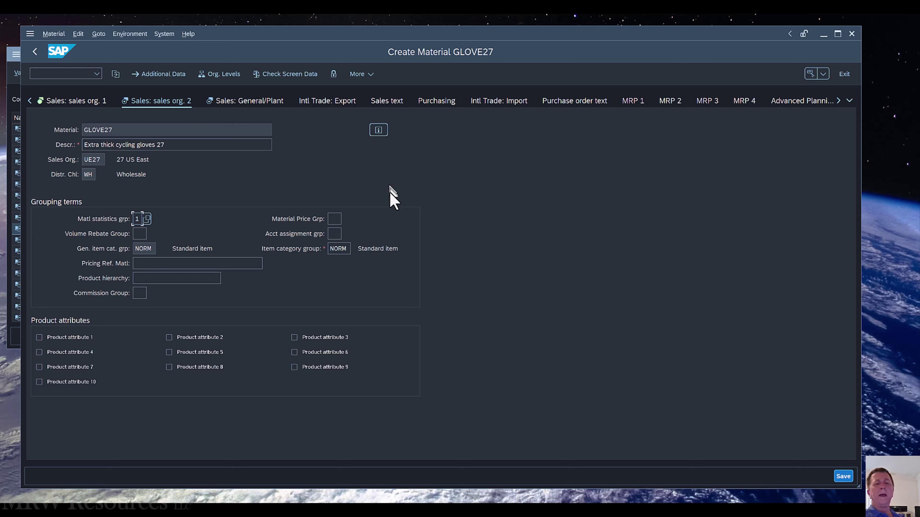
key("Return")
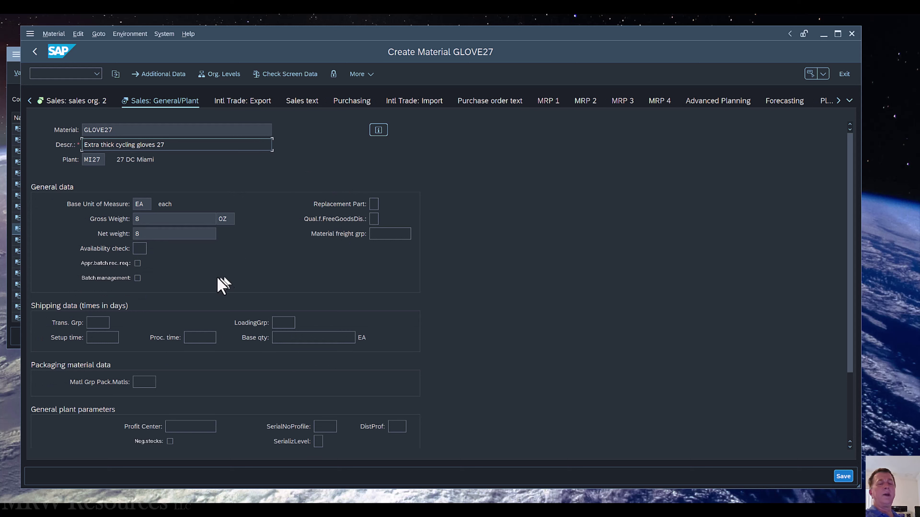
Step: Set the availability check to 02 (individual requirements)
left_click(136, 249)
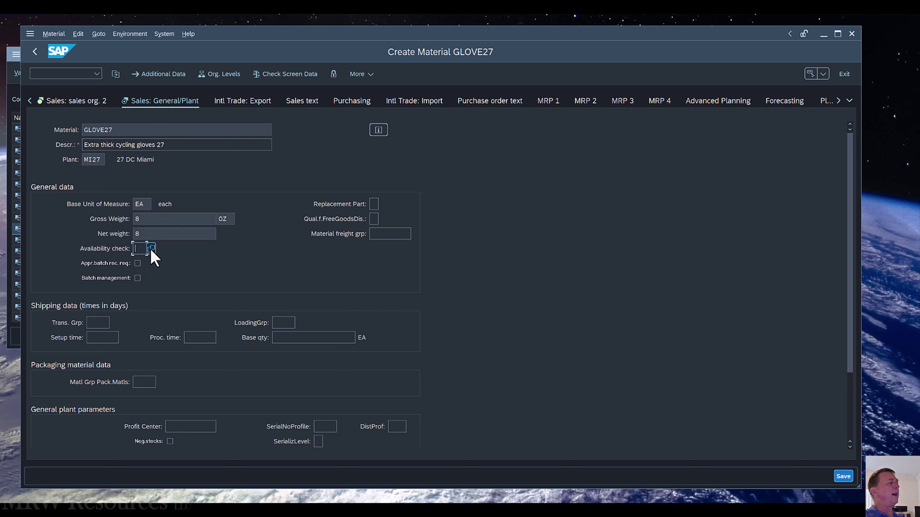
key("Return")
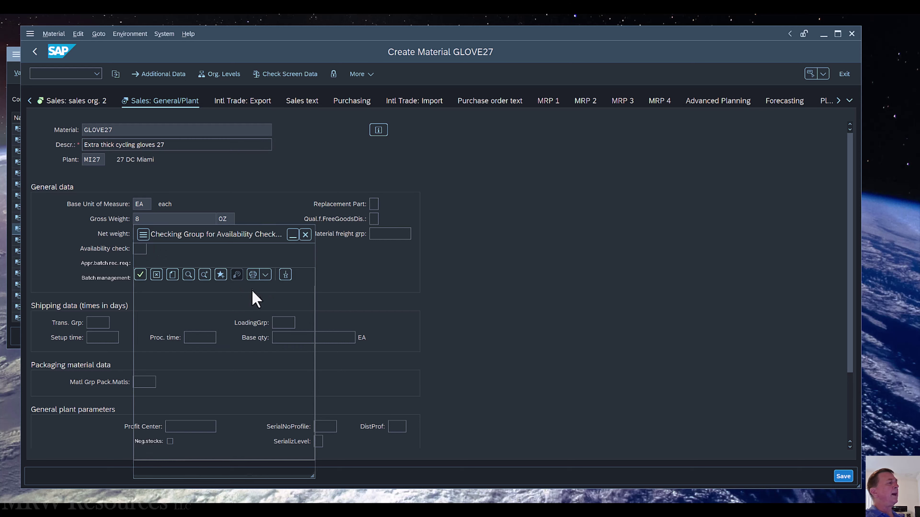
left_click(187, 320)
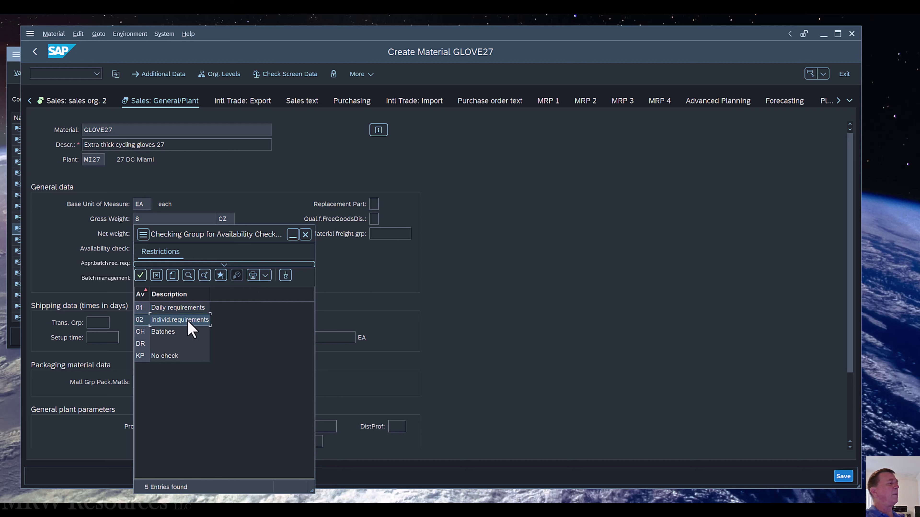
double_click(187, 321)
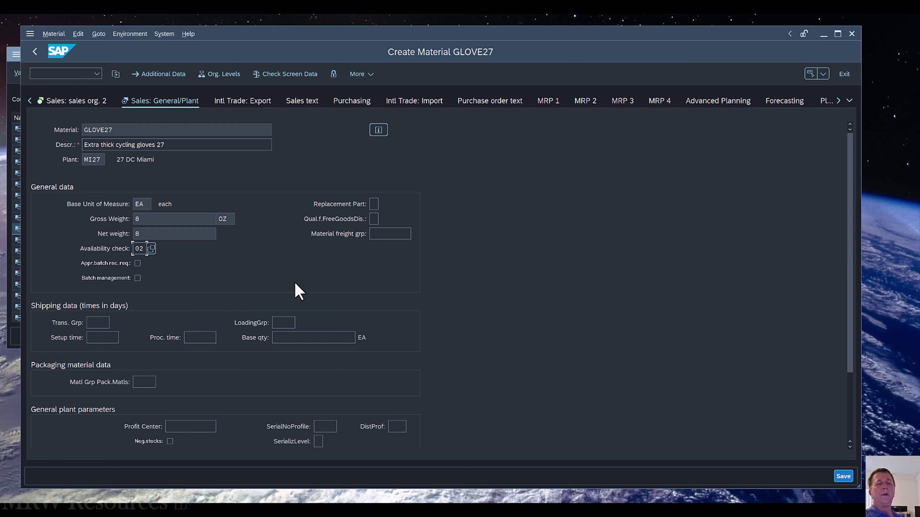
Step: Set transportation group 0001 (on pallets) and loading group 0002 (hand cart)
scroll(295, 284, "down", 1)
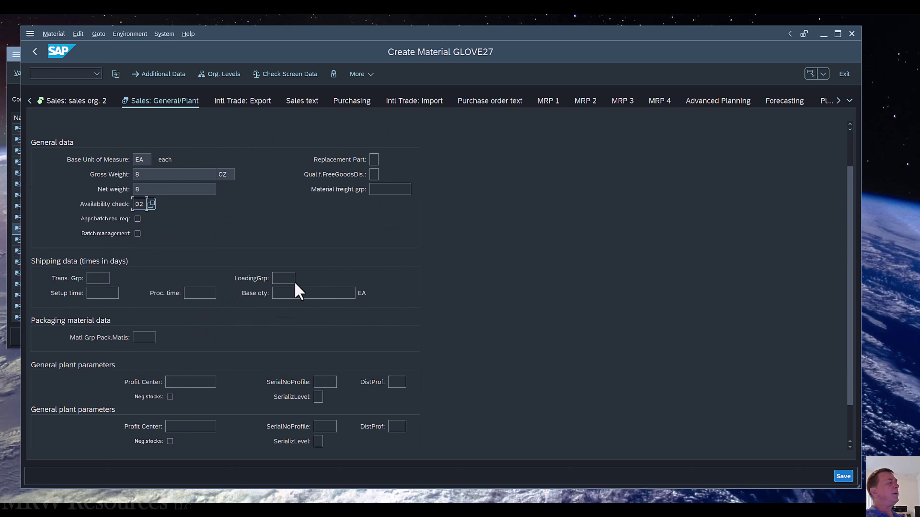
left_click(96, 279)
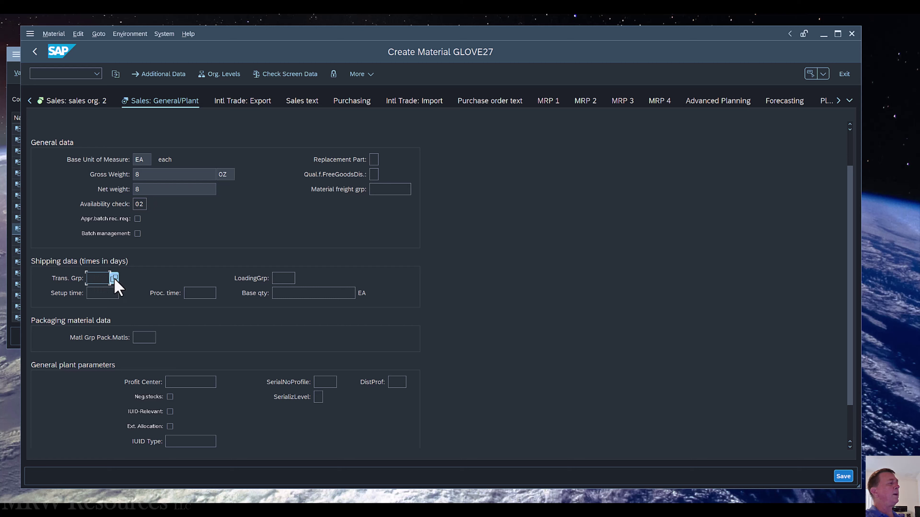
left_click(195, 290)
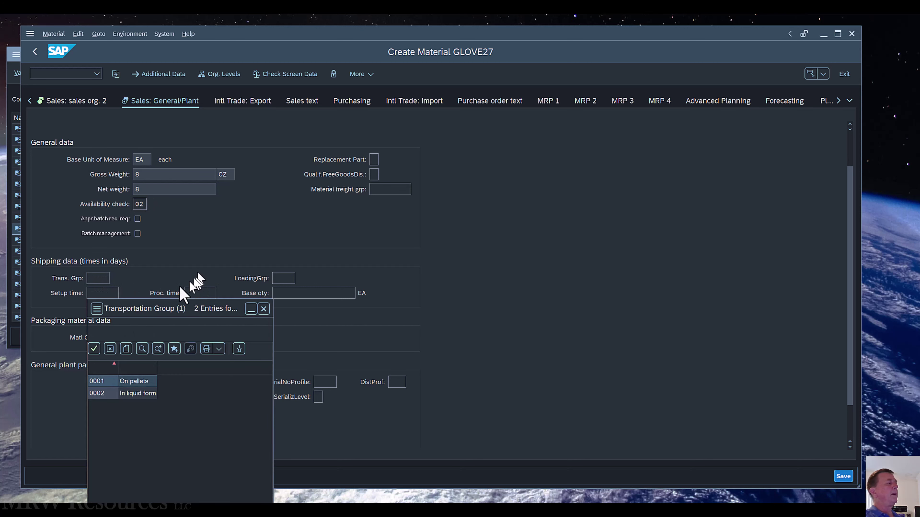
double_click(131, 382)
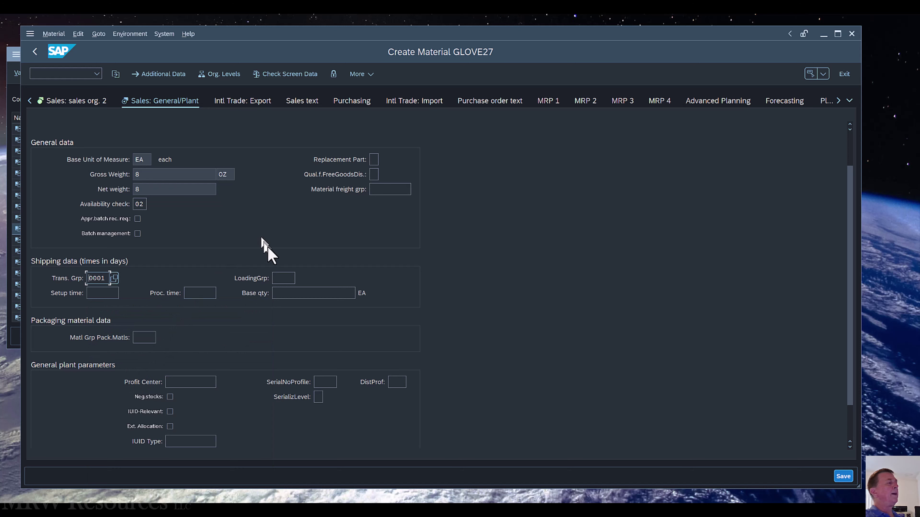
left_click(286, 279)
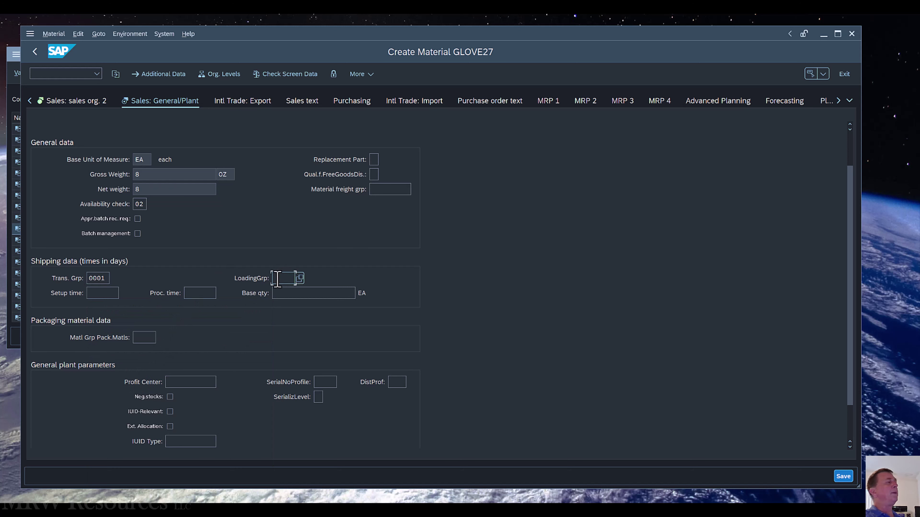
left_click(300, 279)
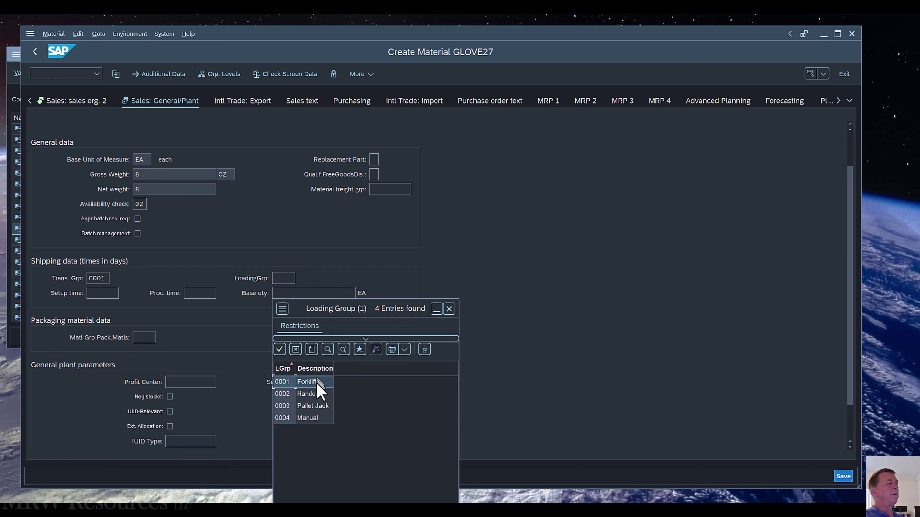
double_click(312, 394)
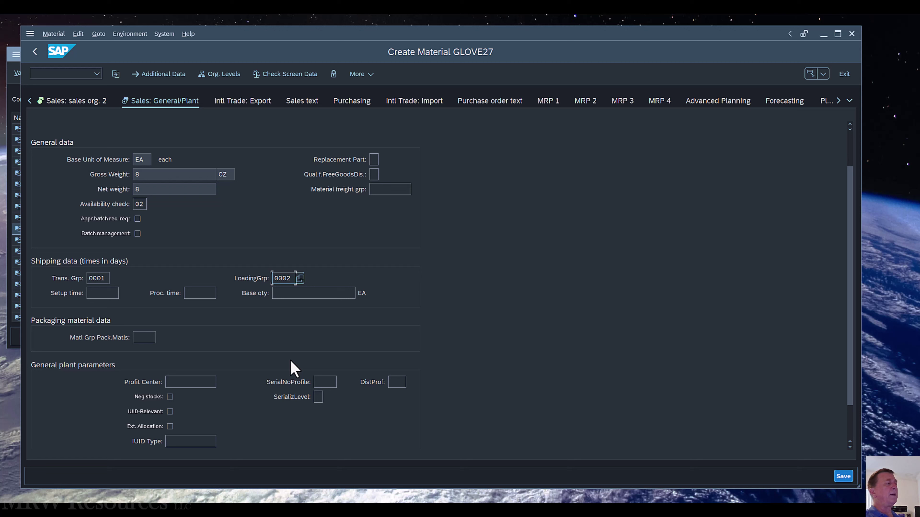
left_click(300, 279)
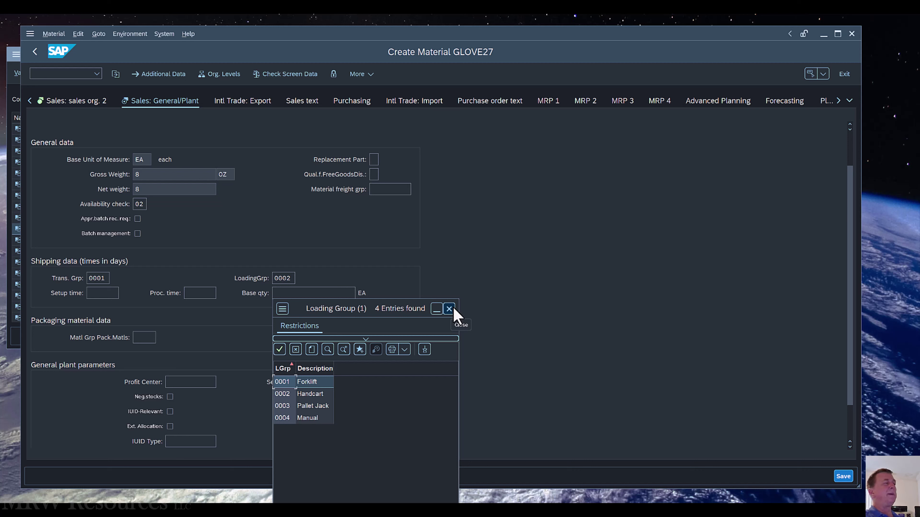
double_click(311, 393)
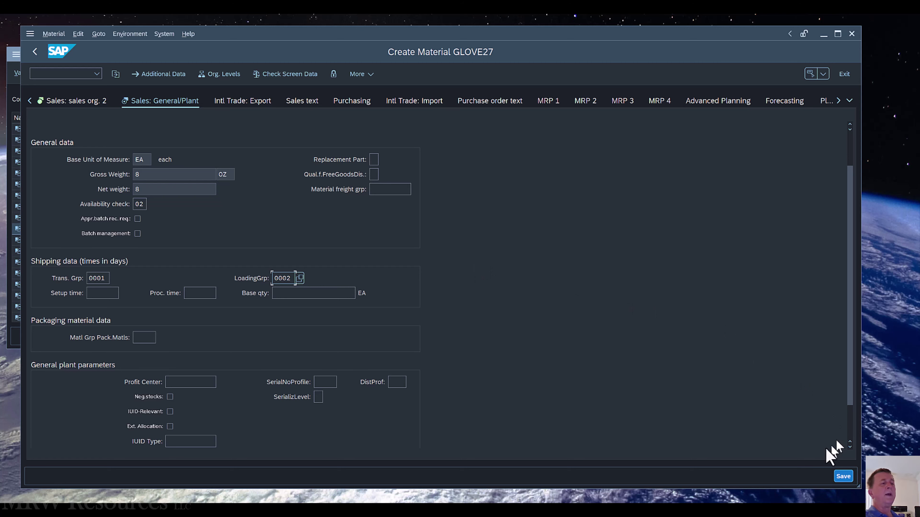
Step: Save GLOVE27 and return to the empty Create Material initial screen
left_click(842, 477)
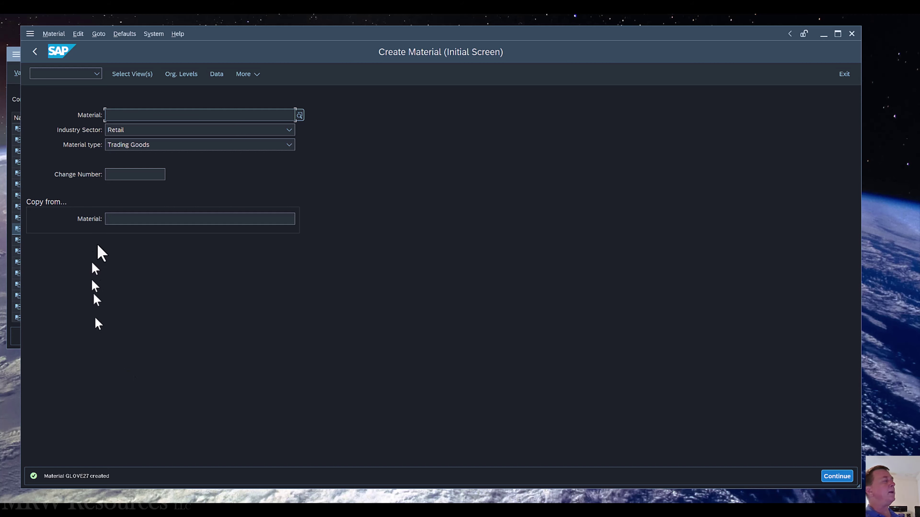
left_click(34, 53)
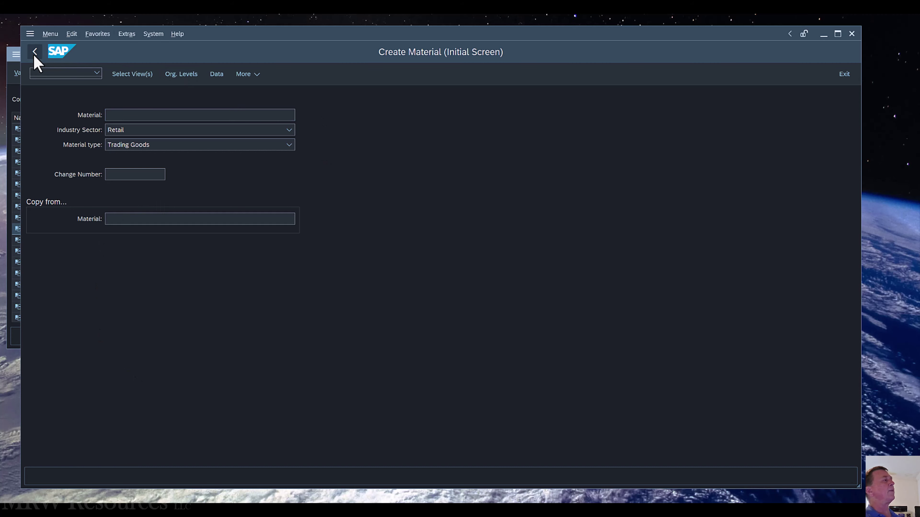